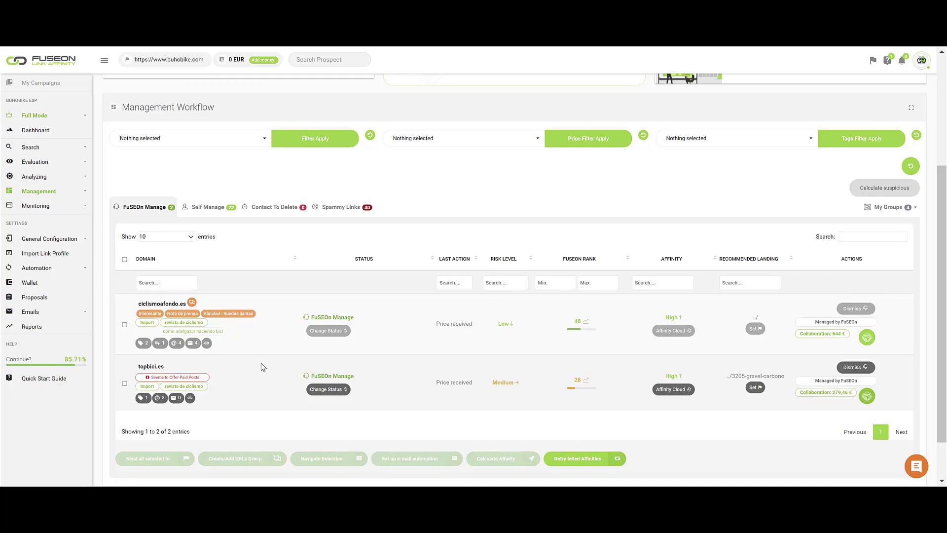
# Step: Group both listed prospects, ciclismoafondo.es and topbici.es, in a new group named "Propuesta Noviembre"
pyautogui.click(124, 260)
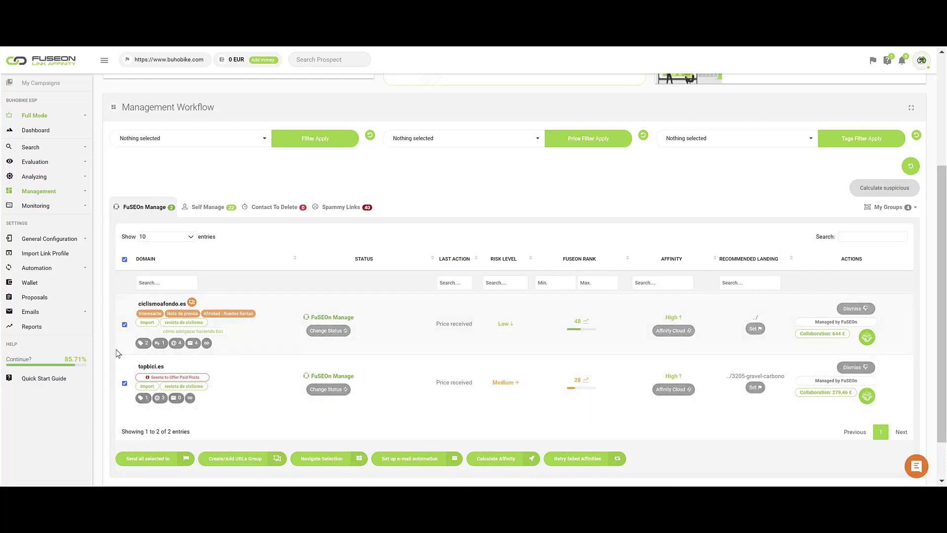
pyautogui.click(249, 458)
pyautogui.click(249, 426)
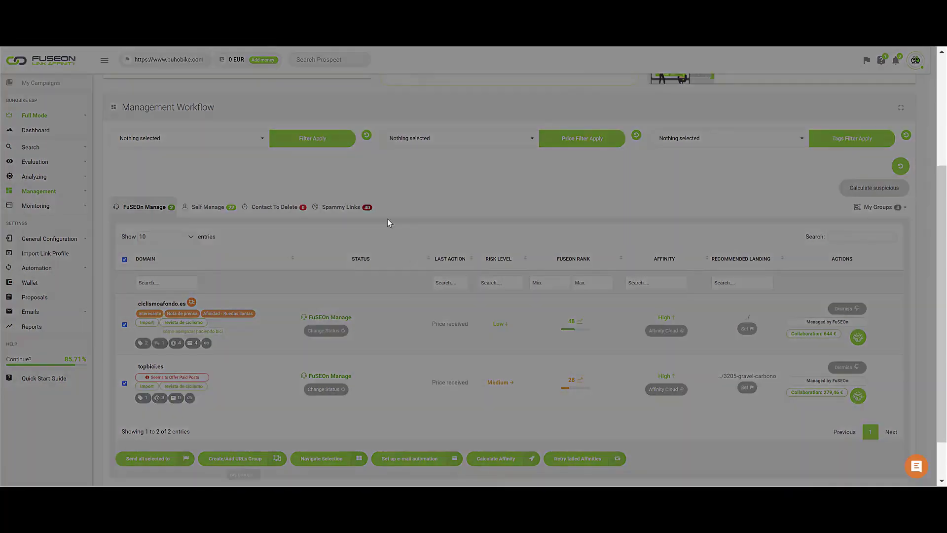
pyautogui.write('Propuesta')
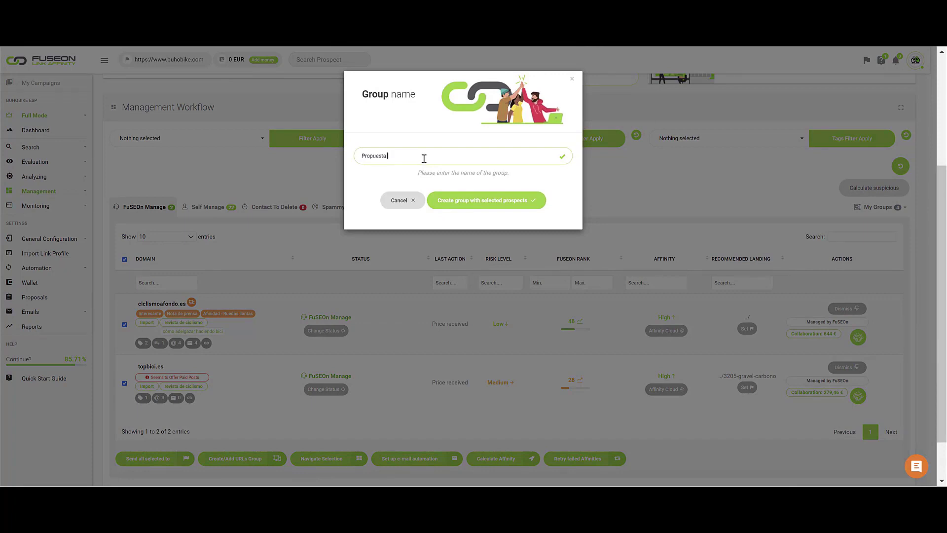
pyautogui.write(' pr Novier')
pyautogui.press('BackSpace')
pyautogui.write('mbre')
pyautogui.click(482, 204)
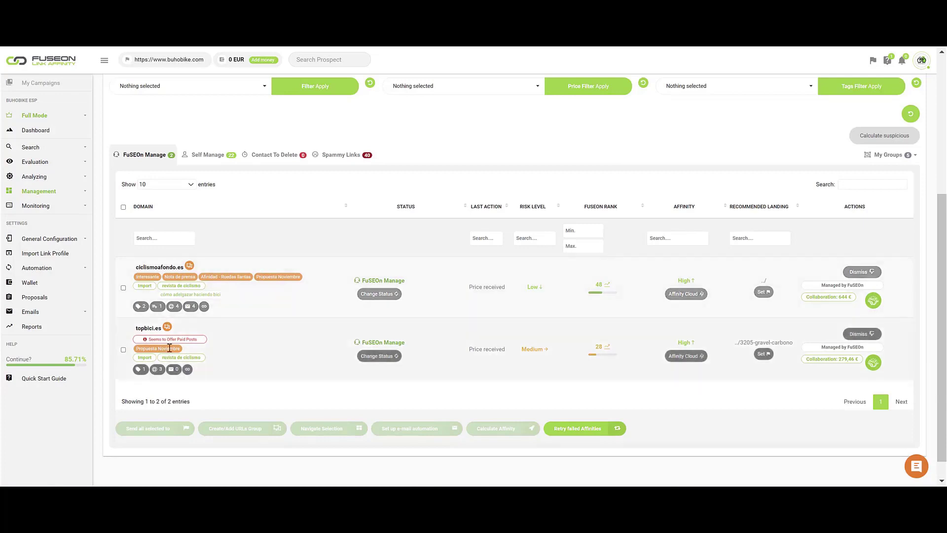
# Step: Filter the domain column by "noviemb" and open the collaboration form for ciclismoafondo.es
pyautogui.click(171, 235)
pyautogui.write('noviemb')
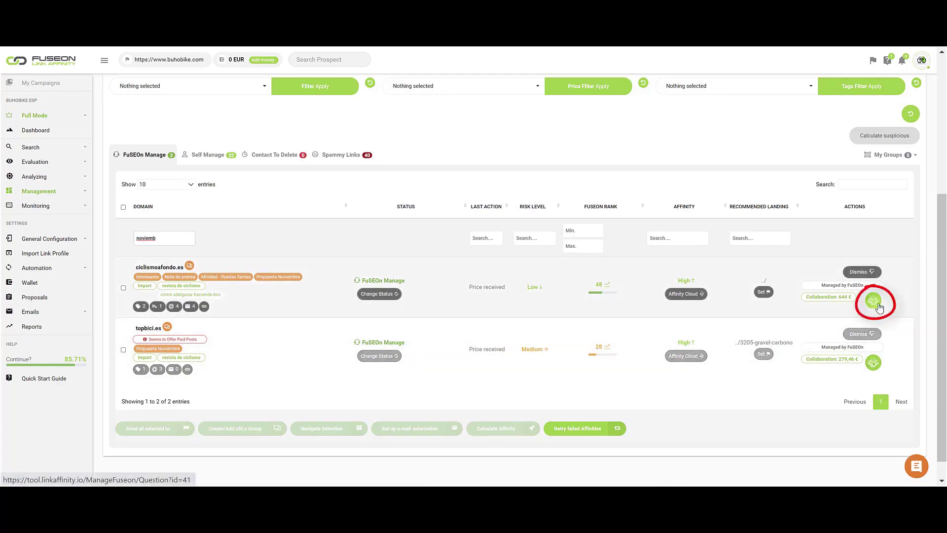
pyautogui.click(872, 300)
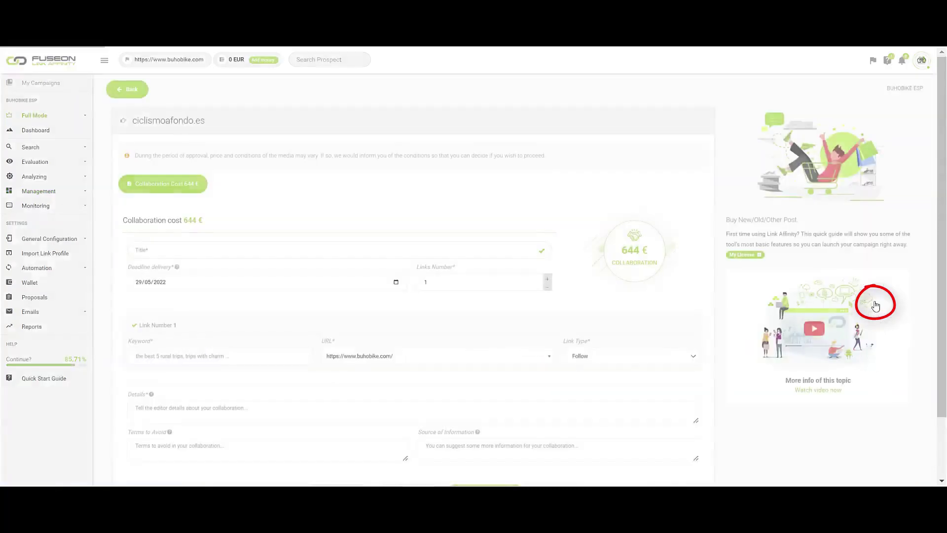
# Step: Title the collaboration "Cómo cambiar una rueda de bicicleta" and set its delivery deadline to 30/11/2022
pyautogui.moveTo(944, 128); pyautogui.dragTo(945, 174)
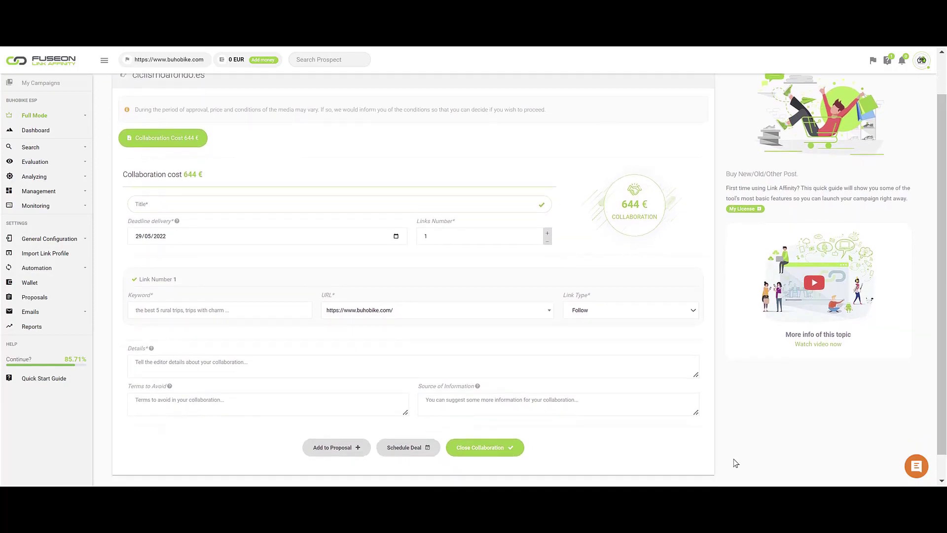
pyautogui.click(163, 206)
pyautogui.write('Cómo cambiar una rueda de bicicleta')
pyautogui.click(396, 237)
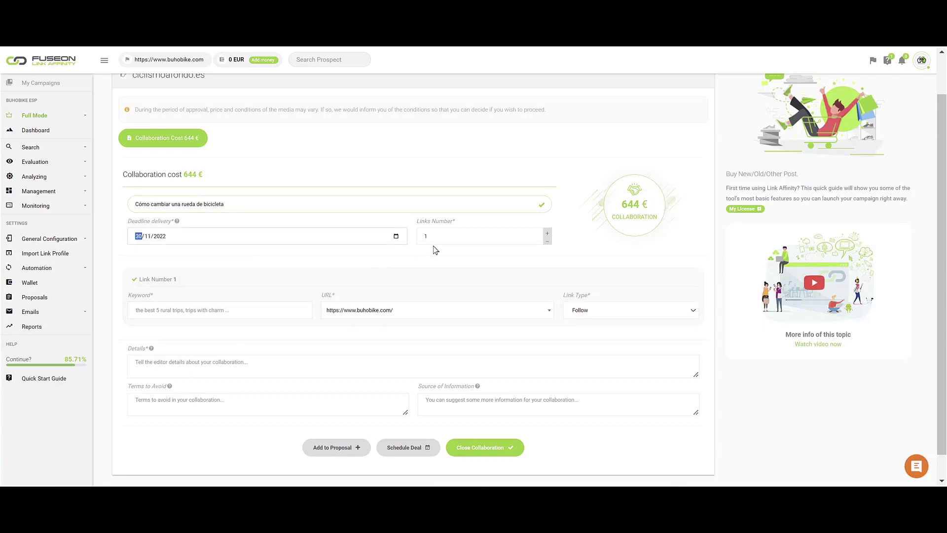
# Step: Set the link's keyword to "fsdfhskdjfh" and its URL to buhobike.com/milanding, and enter the details "Artisa askda sdkjas das dlaksjd alkjsd alsdj alsdjk as"
pyautogui.click(218, 311)
pyautogui.write('fsdfhskdjfh')
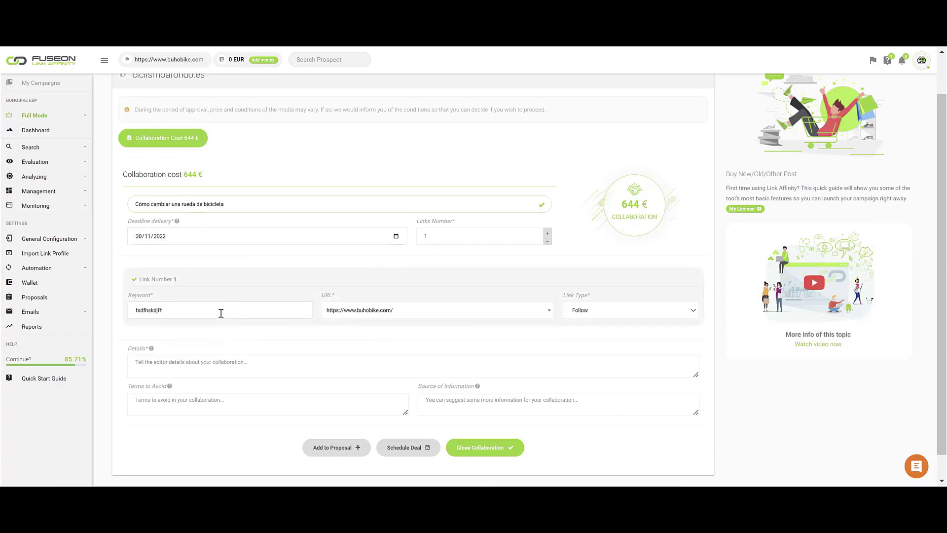
pyautogui.click(436, 312)
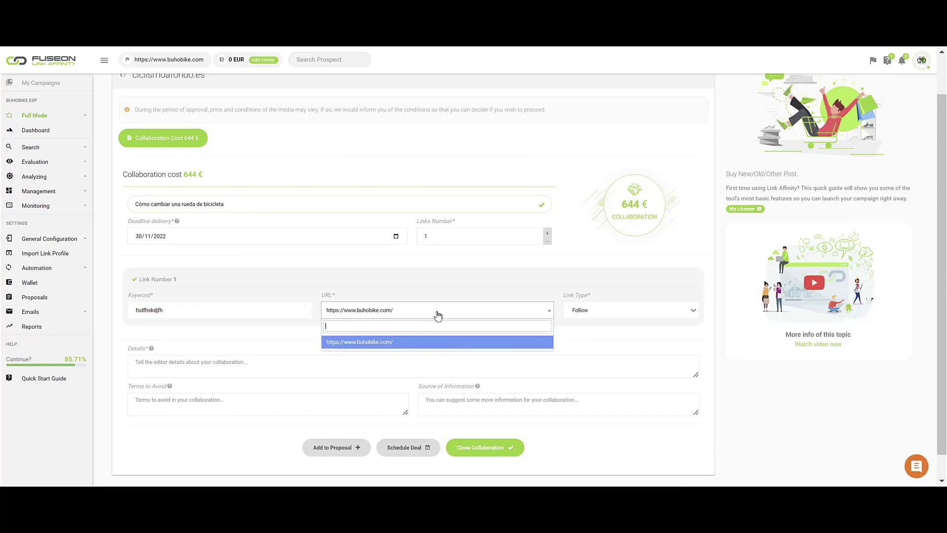
pyautogui.click(382, 342)
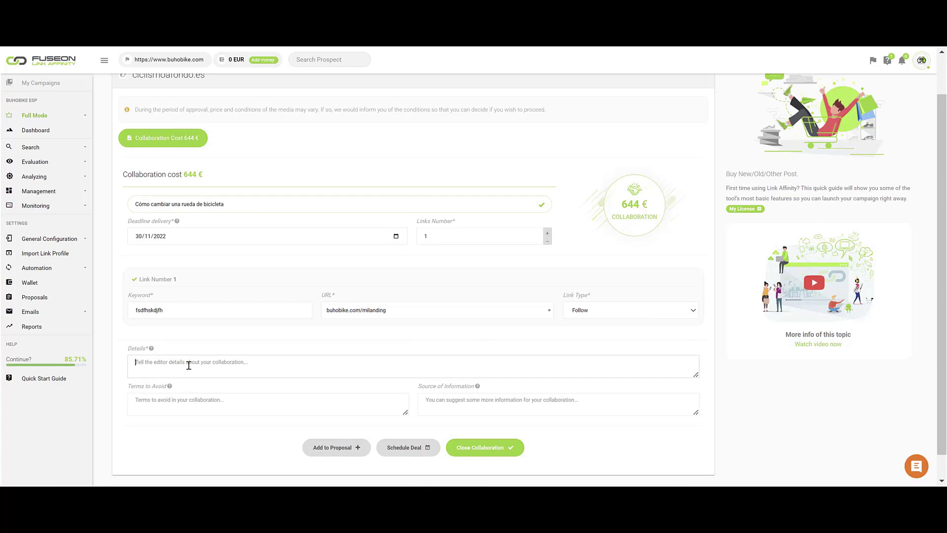
pyautogui.write('Artisa askda sdkjas das dlaksid alkjsd alsdj alsdjk as')
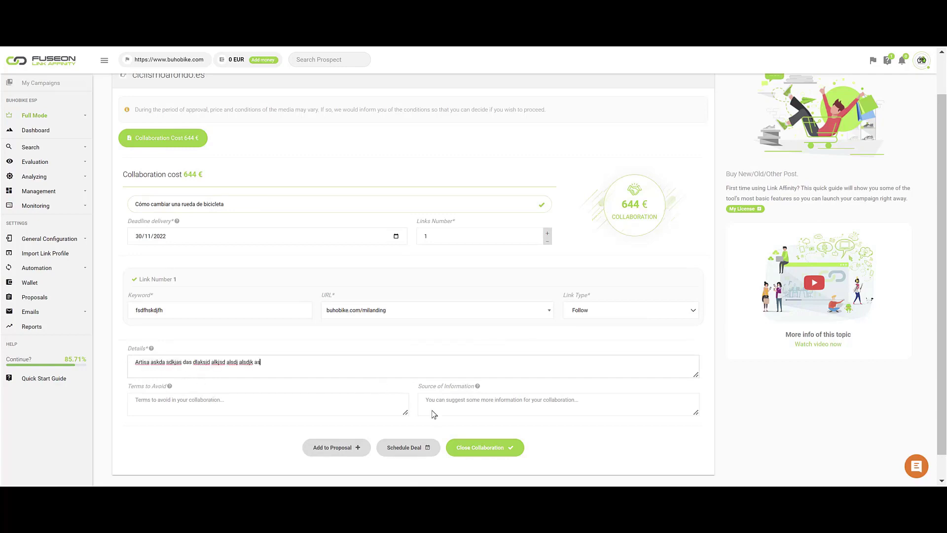
pyautogui.click(459, 409)
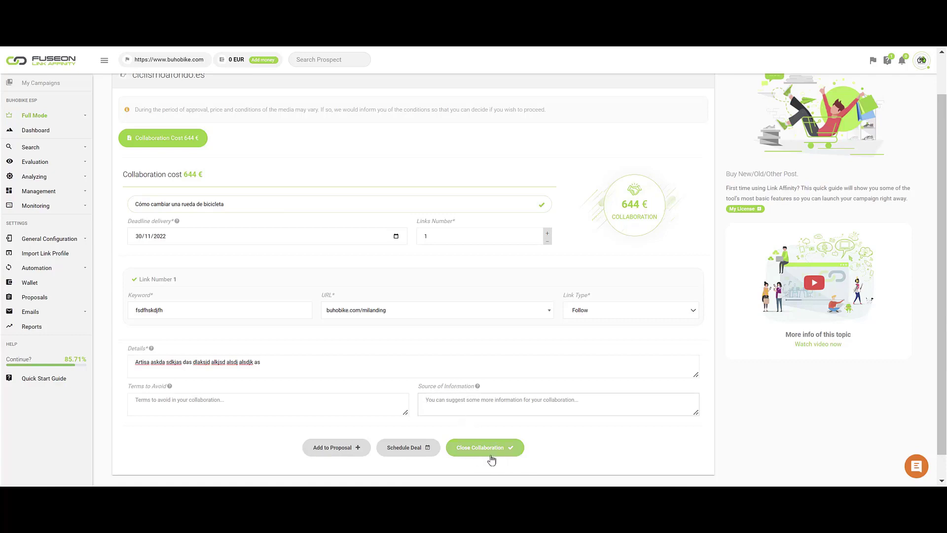
# Step: Open the scheduled purchase and payment options for the deal, and dismiss them without scheduling or paying
pyautogui.click(407, 451)
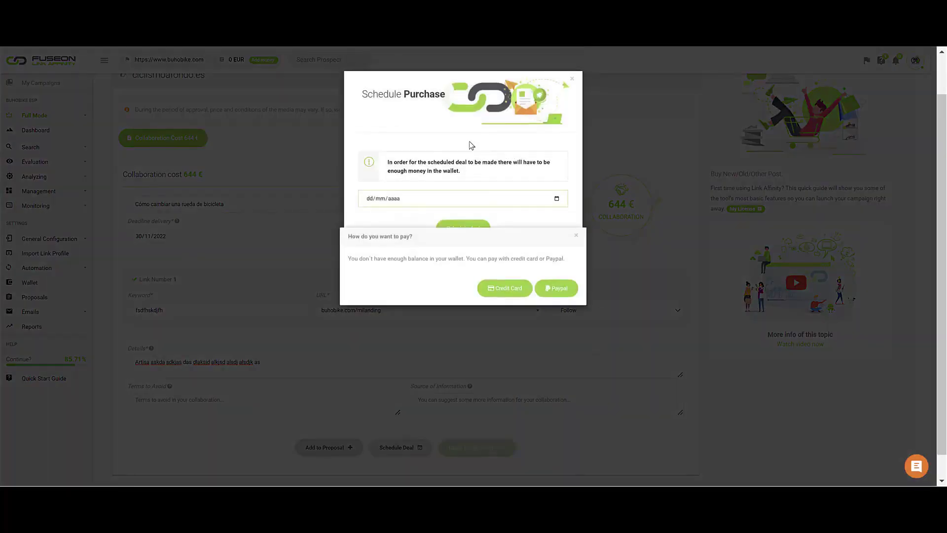
pyautogui.click(575, 237)
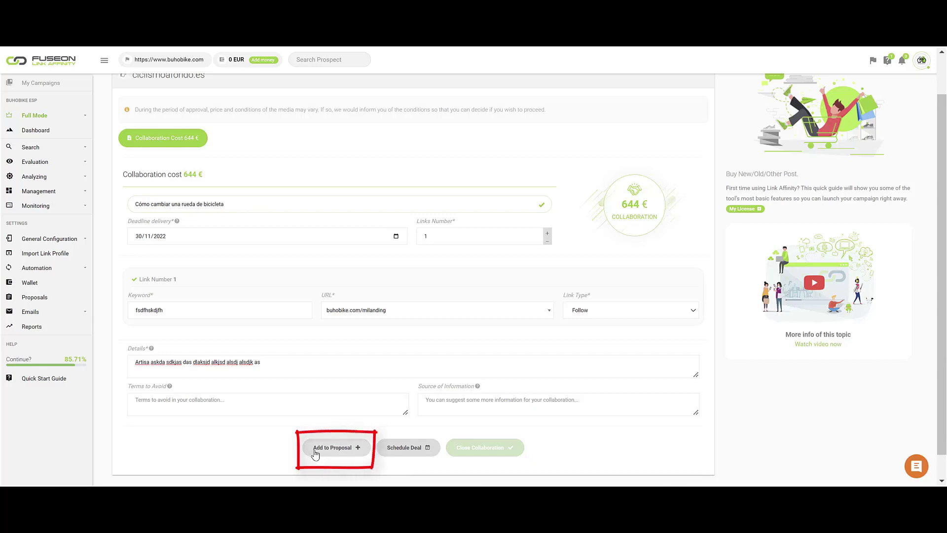
# Step: Add the deal to the proposal with the note "Estimamos interesante este sitio porque tiene una relación temática muy fuerte y un indicadores nos gustan mucho."
pyautogui.click(339, 448)
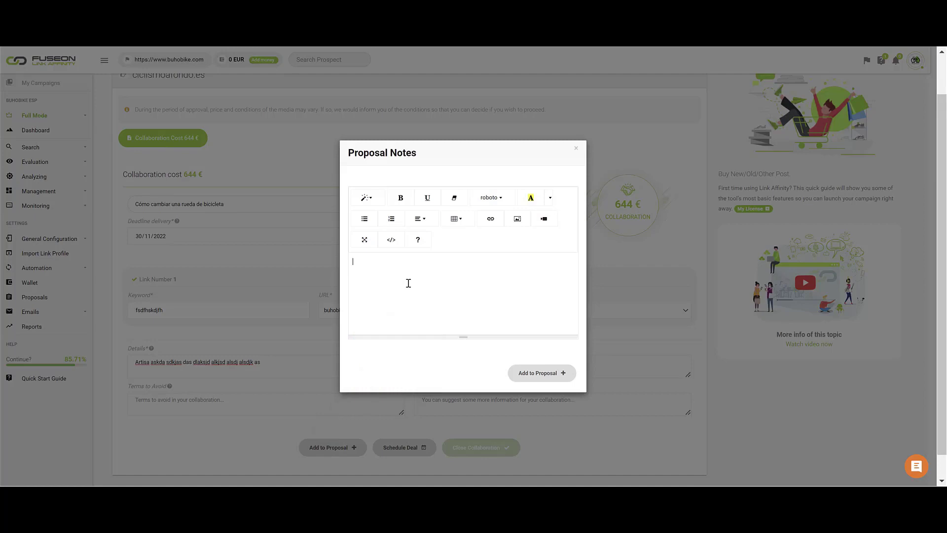
pyautogui.write('Estimamos interesante este sitio porque tiene una relación temática muy fuerte y sun indicadores nos gustan mucho.')
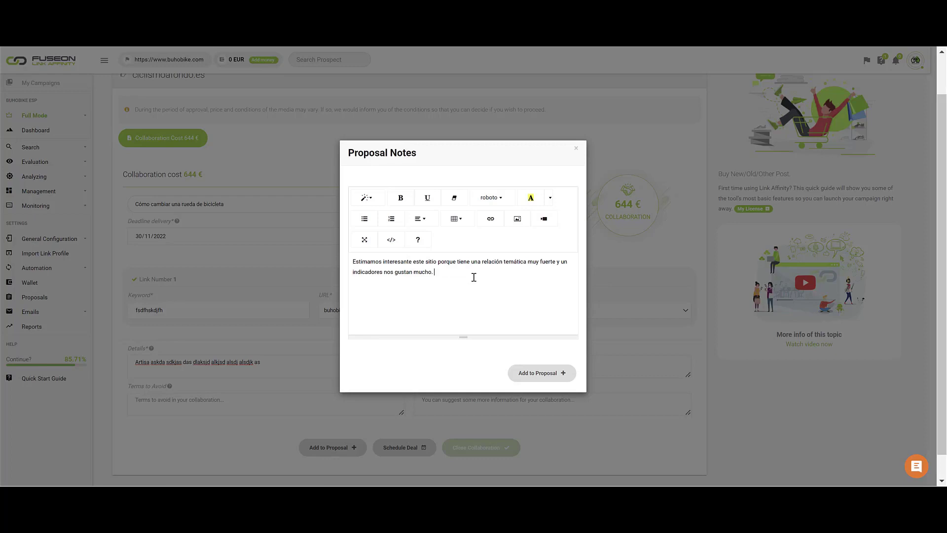
pyautogui.click(532, 375)
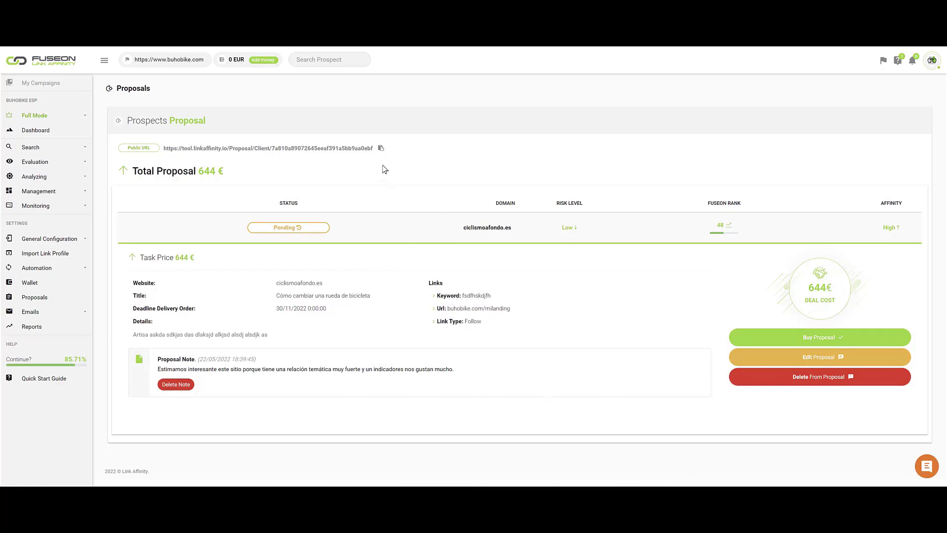
# Step: Copy the proposal's public URL and review the deal details on the client-facing proposal page
pyautogui.moveTo(371, 149); pyautogui.dragTo(175, 160)
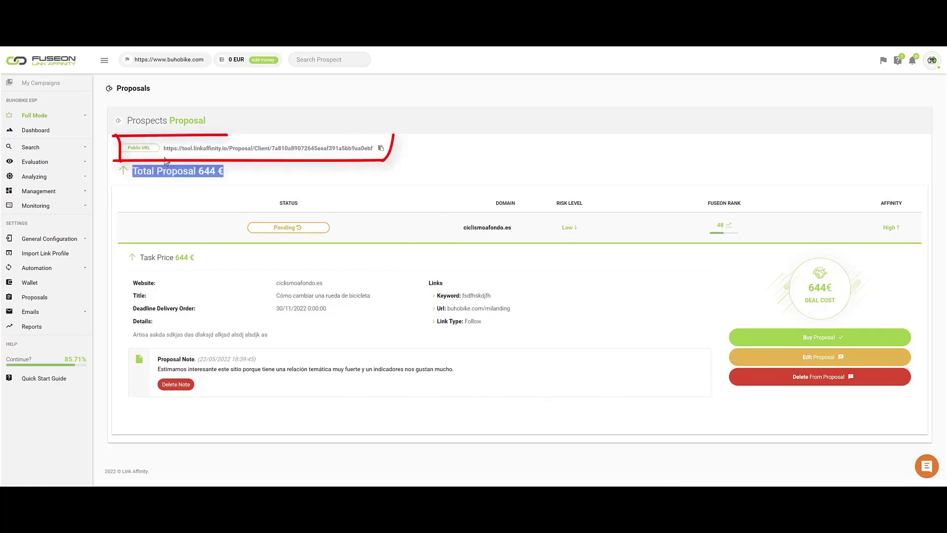
pyautogui.moveTo(374, 148); pyautogui.dragTo(165, 148)
pyautogui.click(441, 157)
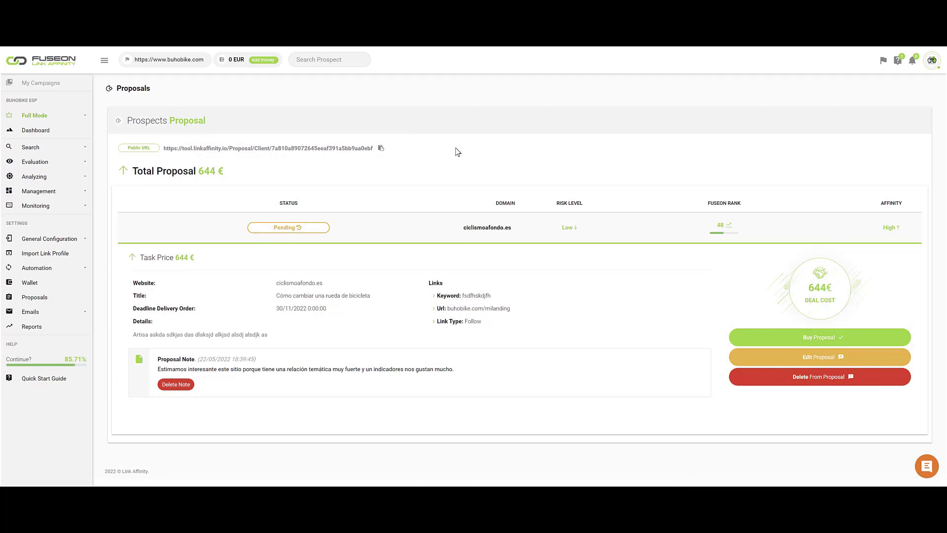
pyautogui.click(382, 149)
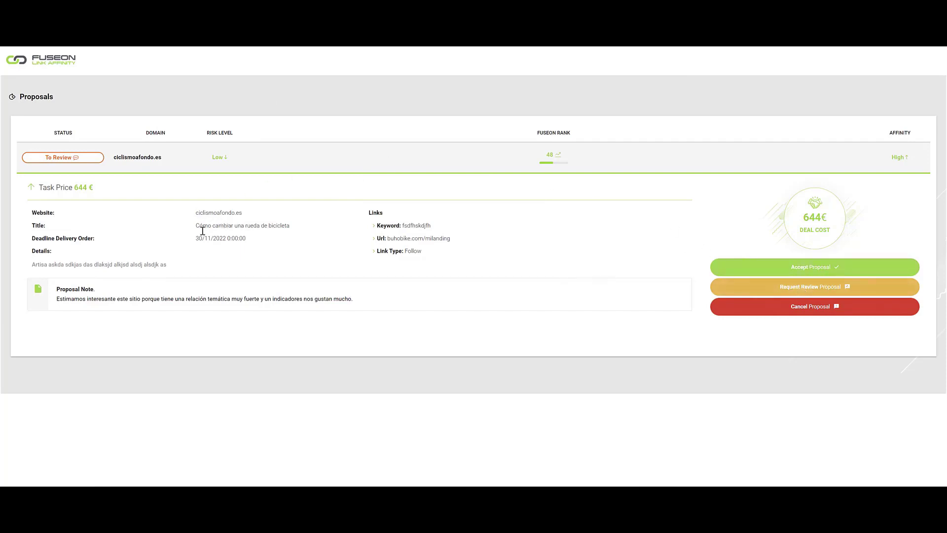
pyautogui.moveTo(44, 266); pyautogui.dragTo(148, 265)
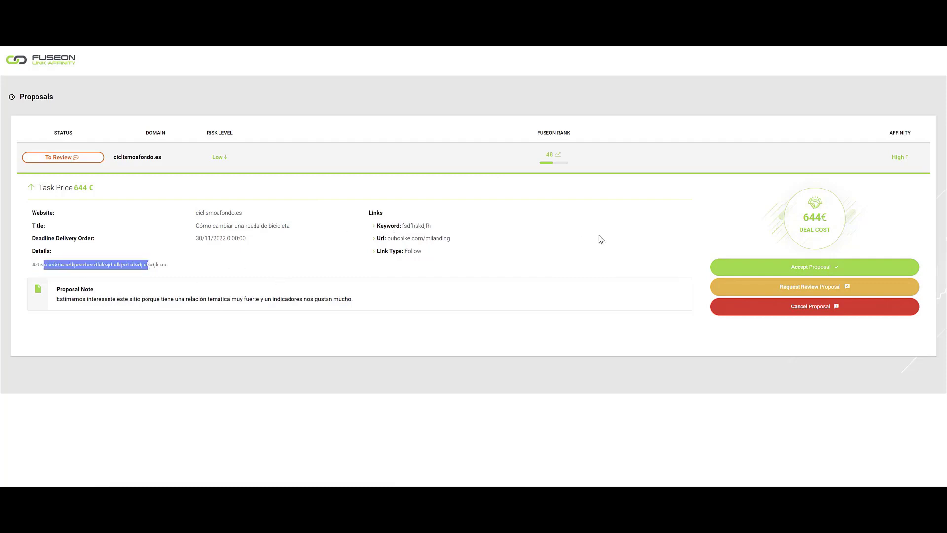
pyautogui.click(693, 197)
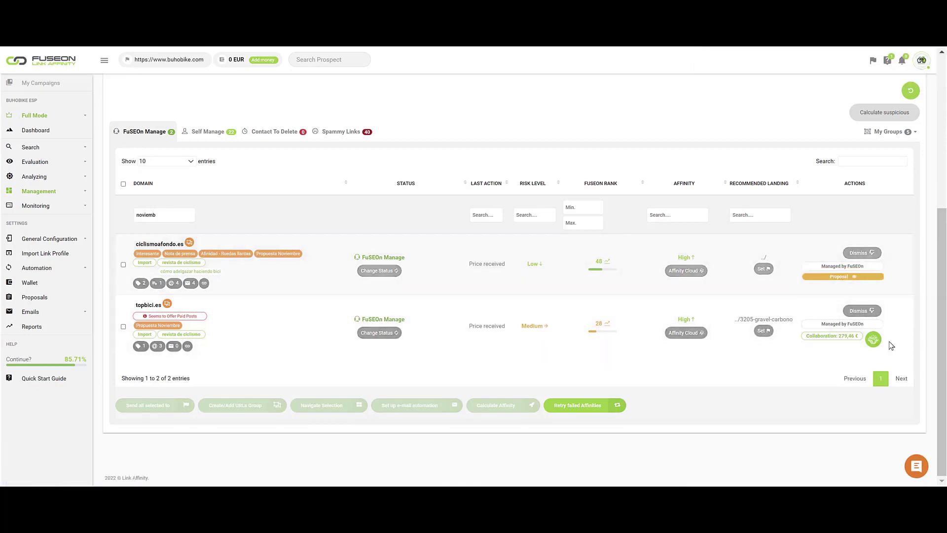
# Step: Complete the topbici.es collaboration titled "dsfsdfsfs", due 30/11/2022, and add it to the proposal with the note "kdsahd asd askdjah sdkjahsd aksd aksjhdasd"
pyautogui.click(874, 341)
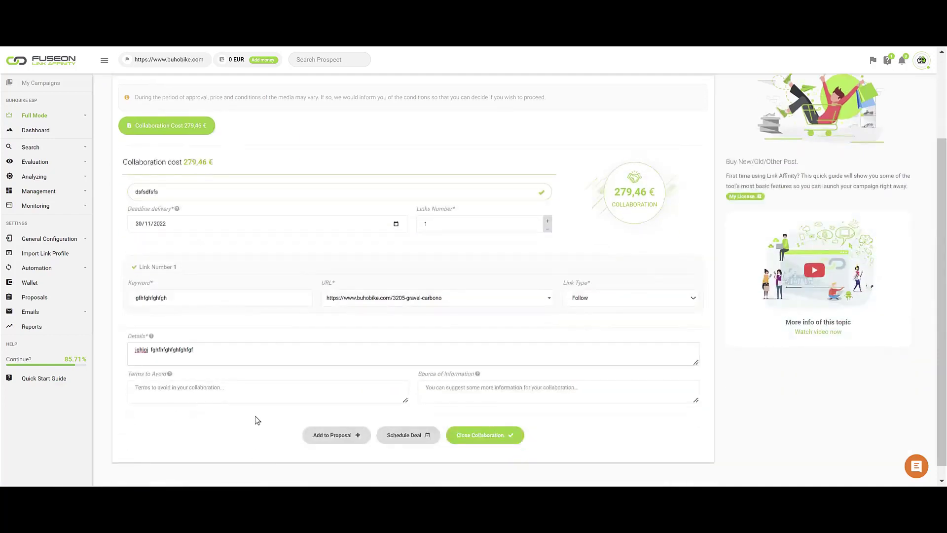
pyautogui.click(254, 401)
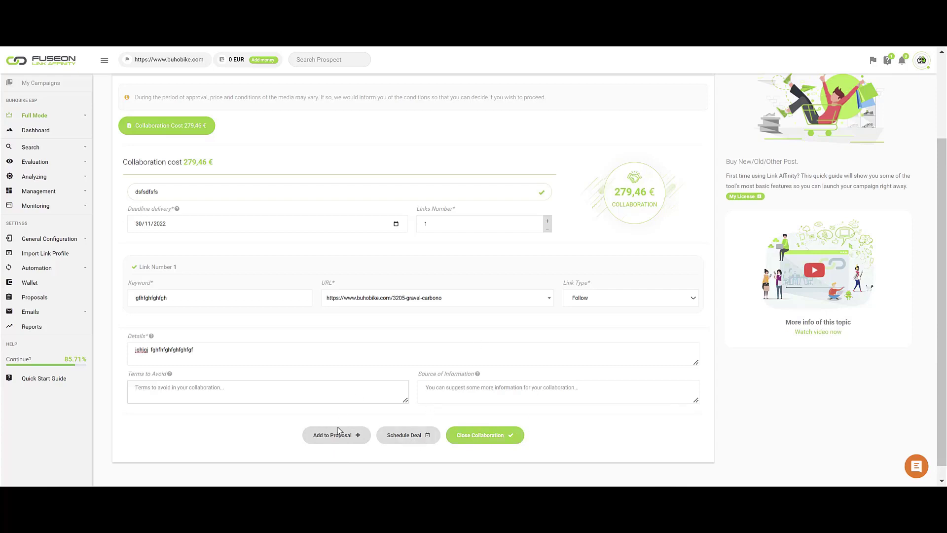
pyautogui.click(335, 439)
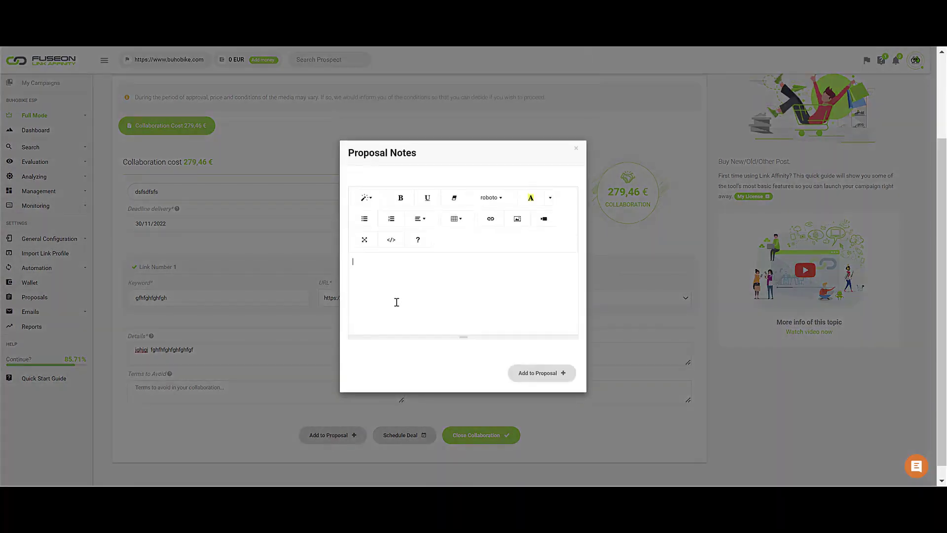
pyautogui.write('kdsahd asd askdjah sdkjahsd aksd aksjhdasd')
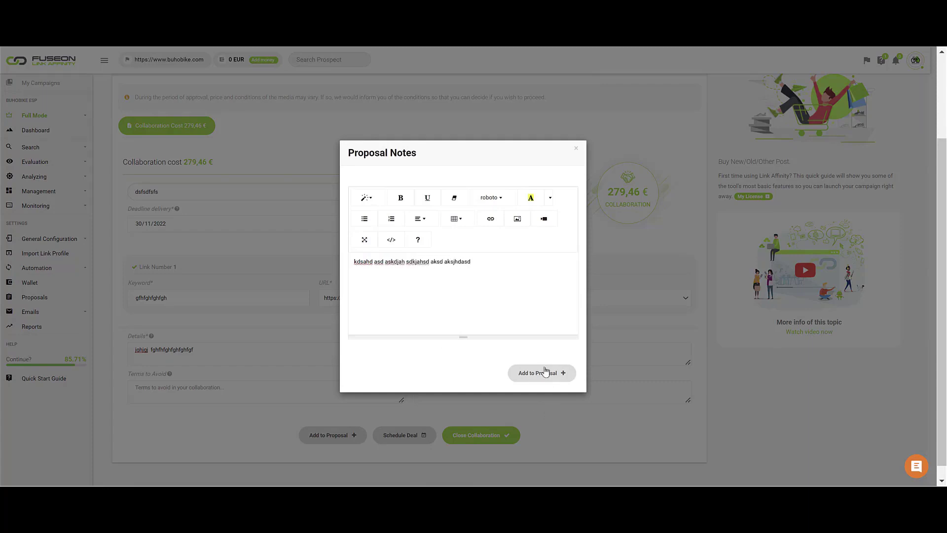
pyautogui.click(545, 372)
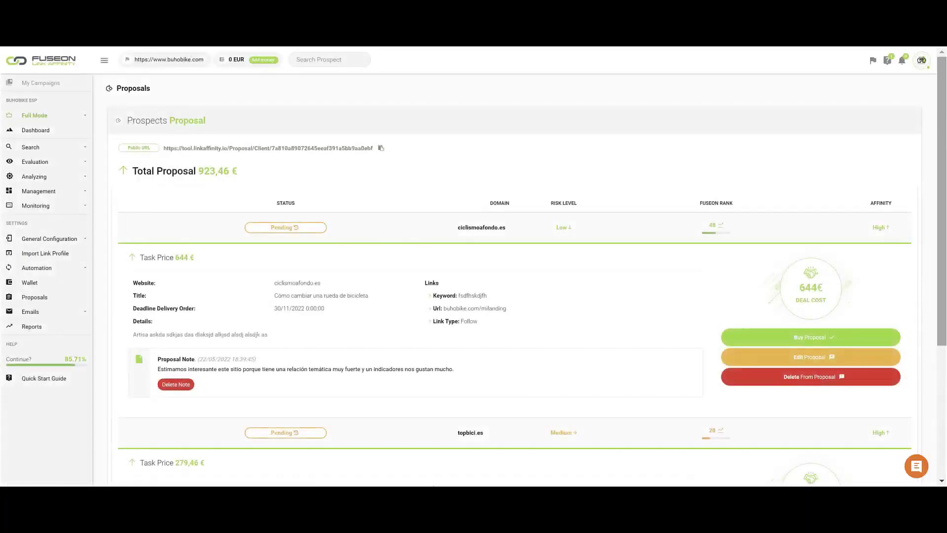
# Step: Review the proposal's total price and the details, notes and available actions of both the ciclismoafondo.es and topbici.es entries
pyautogui.scroll(-3, 896, 132)
pyautogui.scroll(3, 896, 132)
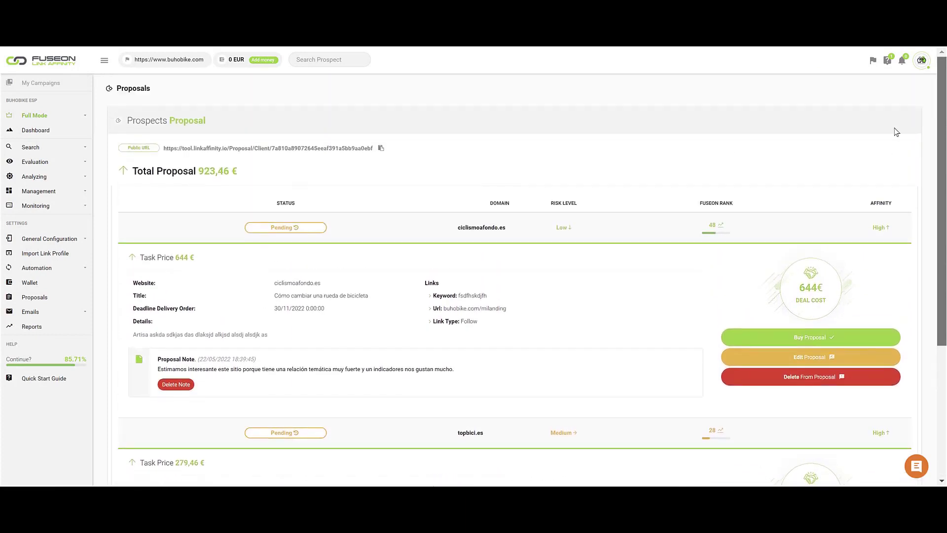
pyautogui.moveTo(198, 171); pyautogui.dragTo(250, 178)
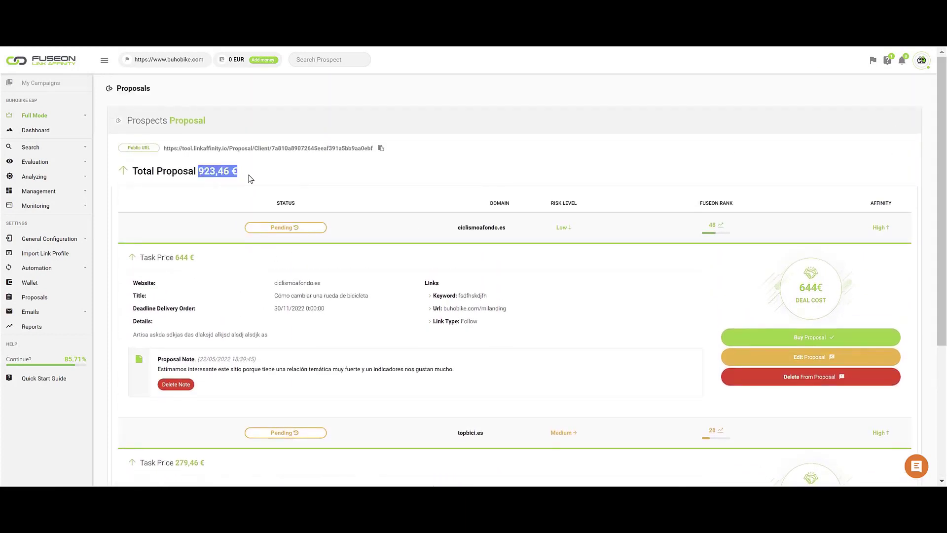
pyautogui.click(209, 171)
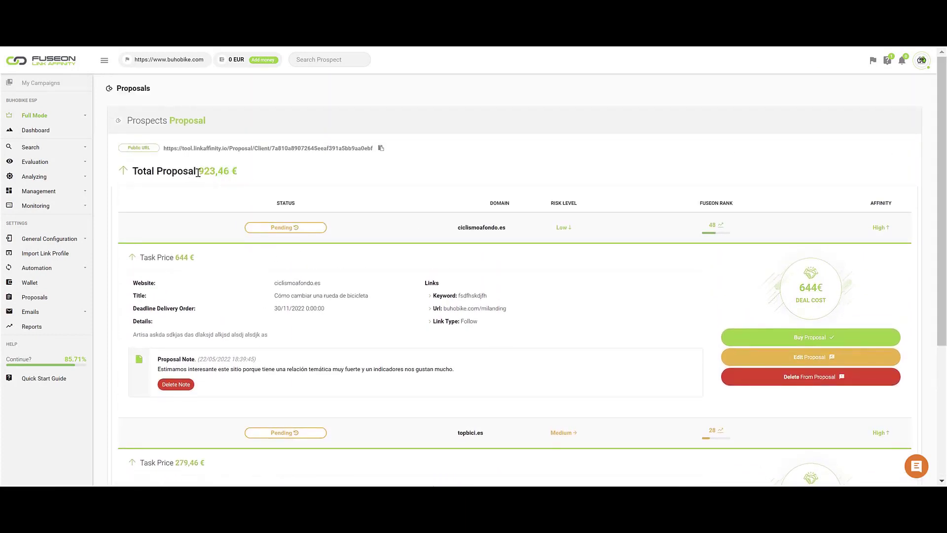
pyautogui.moveTo(198, 172); pyautogui.dragTo(526, 173)
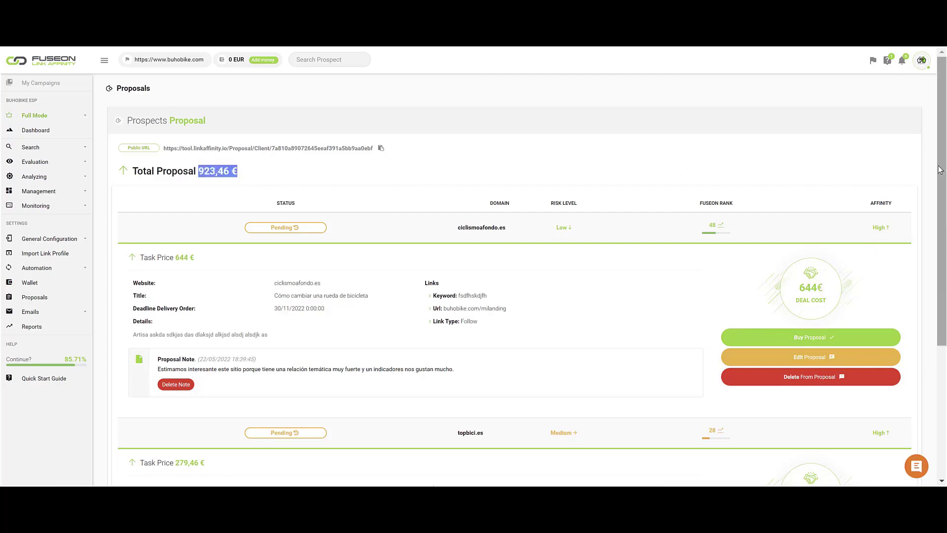
pyautogui.scroll(-1, 939, 256)
pyautogui.scroll(-1, 923, 268)
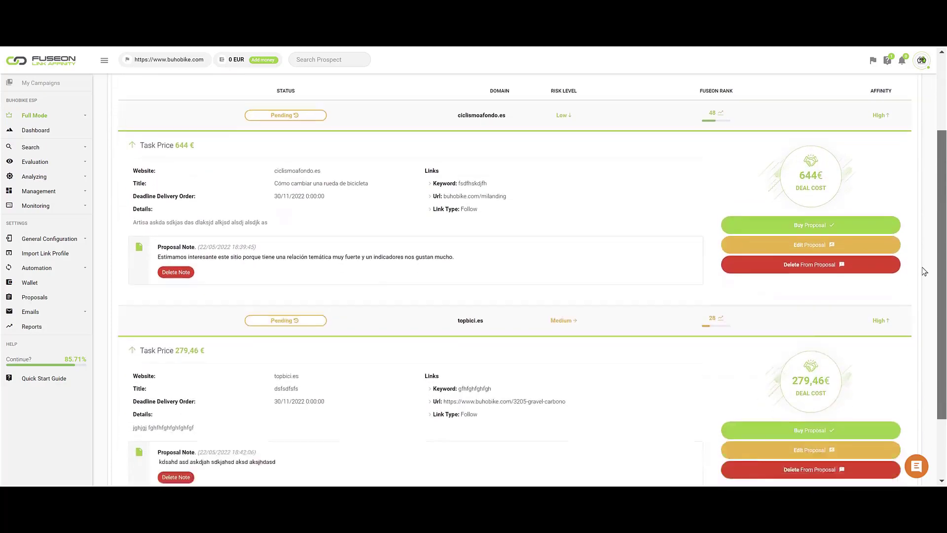
pyautogui.scroll(2, 923, 268)
pyautogui.scroll(-4, 526, 277)
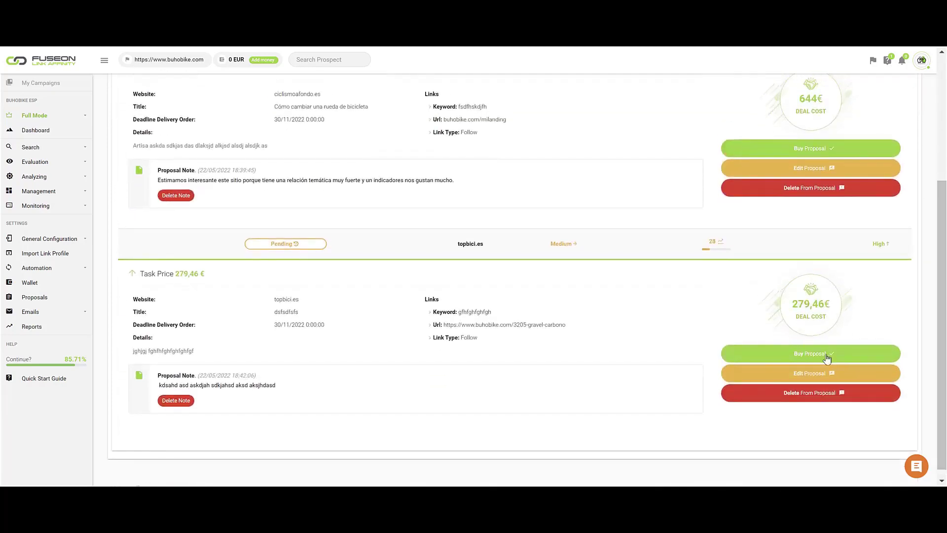
pyautogui.scroll(1, 943, 313)
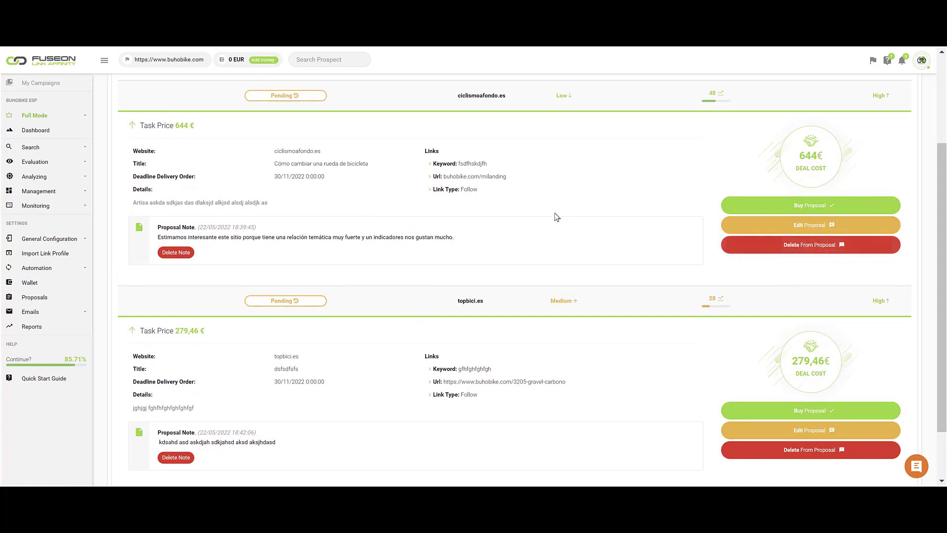
# Step: Copy the proposal's public URL and open the client-facing proposal page in a new browser tab
pyautogui.scroll(3, 538, 223)
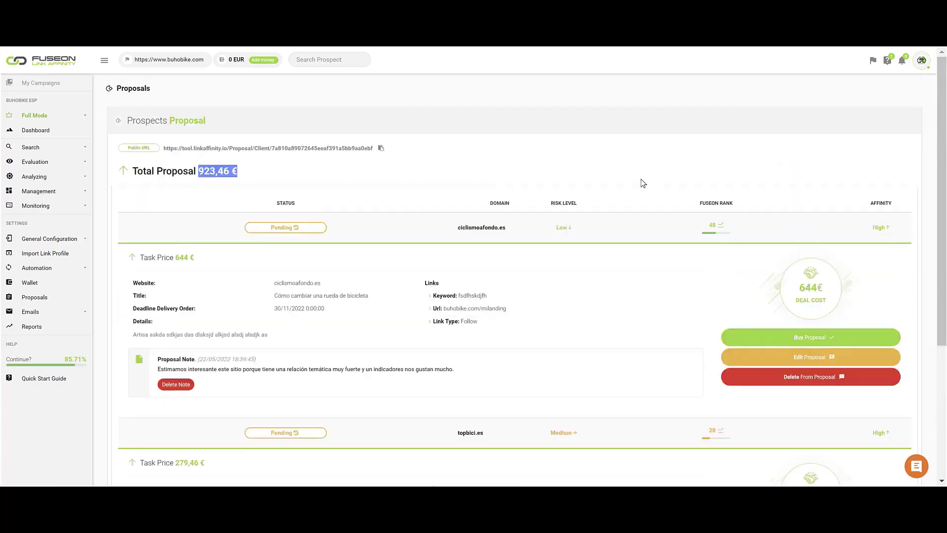
pyautogui.click(383, 149)
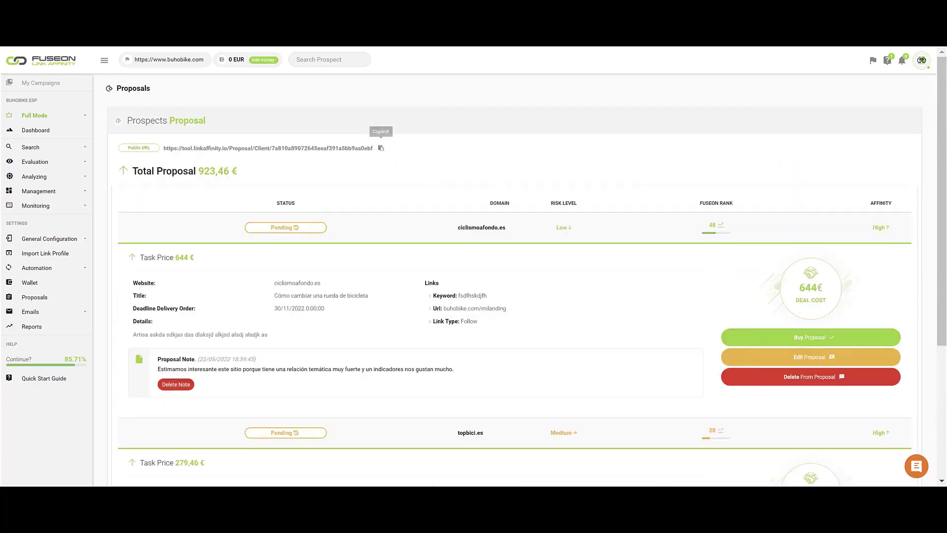
pyautogui.hotkey('ctrl', 't')
pyautogui.hotkey('ctrl', 'v')
pyautogui.press('Return')
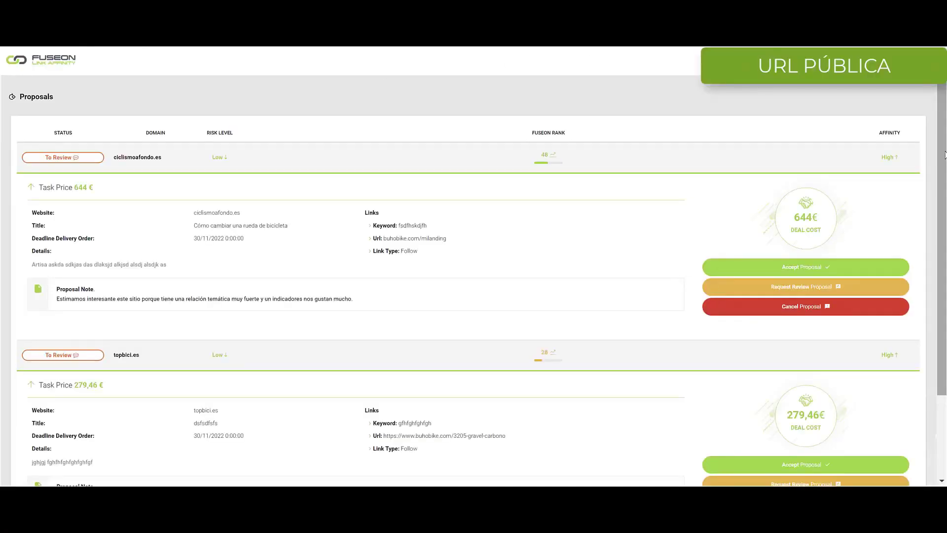
# Step: Request a review of the ciclismoafondo.es deal with the note "Porfa cambiar el anchor por : laskdjlaksdjasd" and a second line "akjsd a sdas dkajhs dasd"
pyautogui.moveTo(944, 155); pyautogui.dragTo(944, 180)
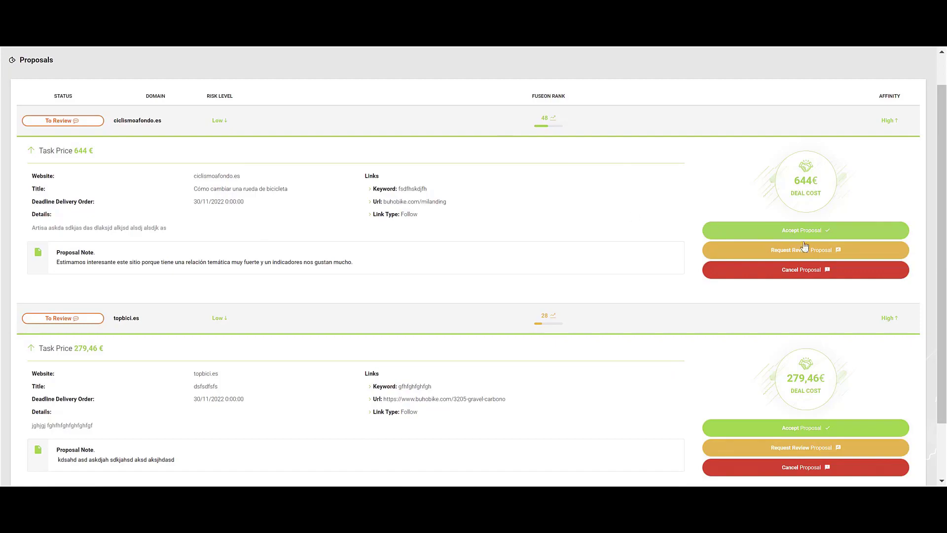
pyautogui.click(789, 250)
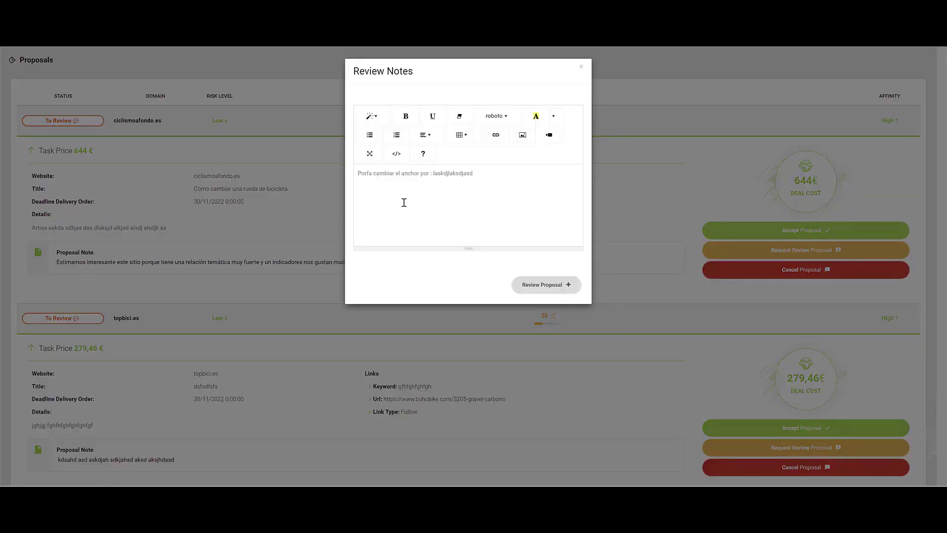
pyautogui.click(473, 200)
pyautogui.moveTo(476, 176); pyautogui.dragTo(447, 174)
pyautogui.click(486, 175)
pyautogui.write('akjsd a sdas dkajhs dasd')
pyautogui.click(536, 287)
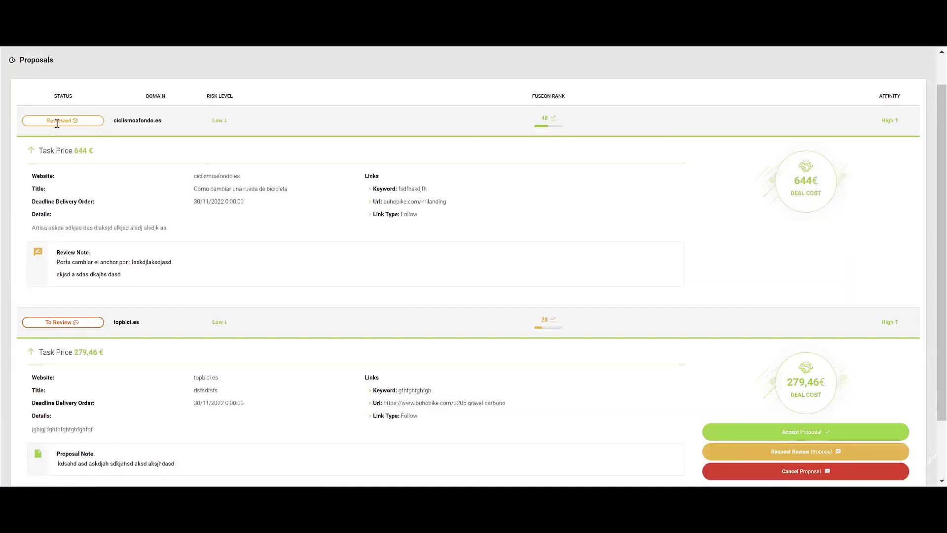
# Step: Examine the review note and status of ciclismoafondo.es and the remaining topbici.es entry on the client page
pyautogui.moveTo(57, 261); pyautogui.dragTo(187, 273)
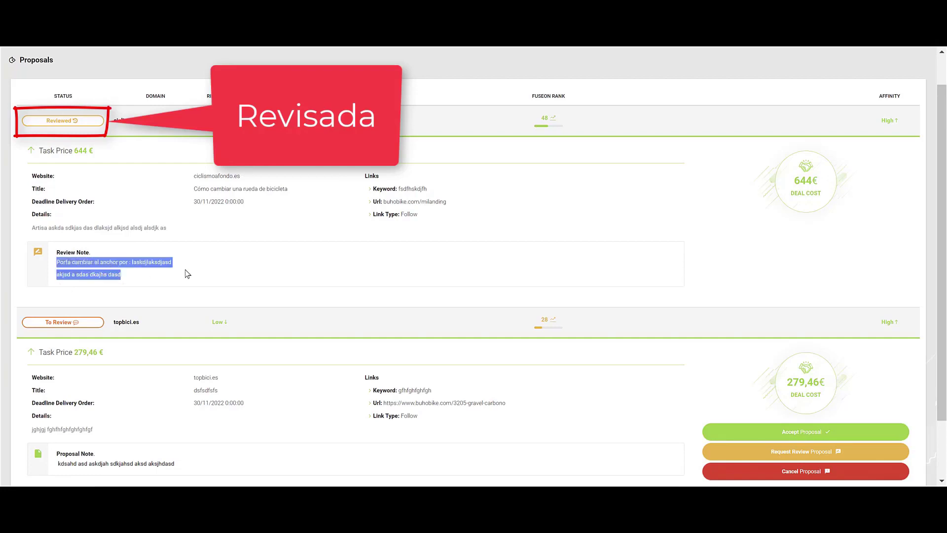
pyautogui.click(919, 218)
pyautogui.moveTo(940, 201); pyautogui.dragTo(939, 226)
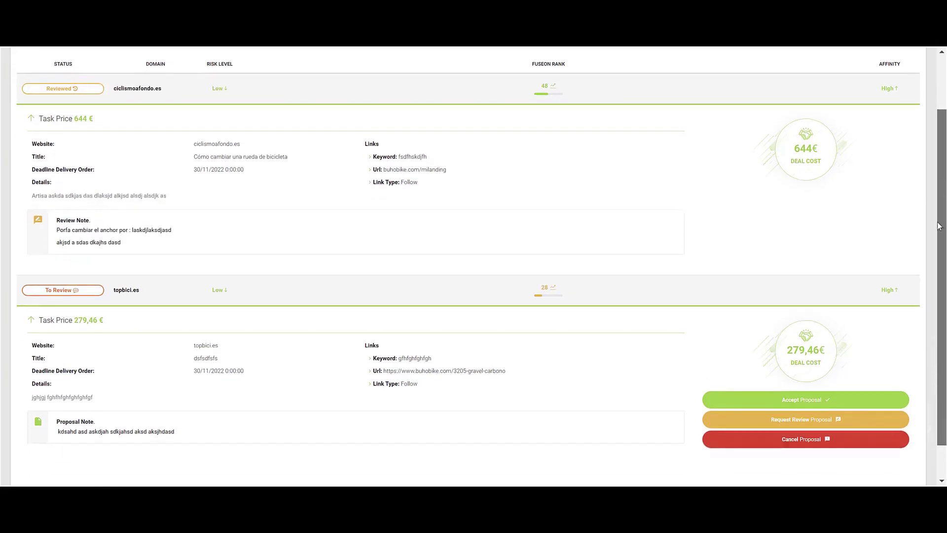
pyautogui.scroll(3, 373, 223)
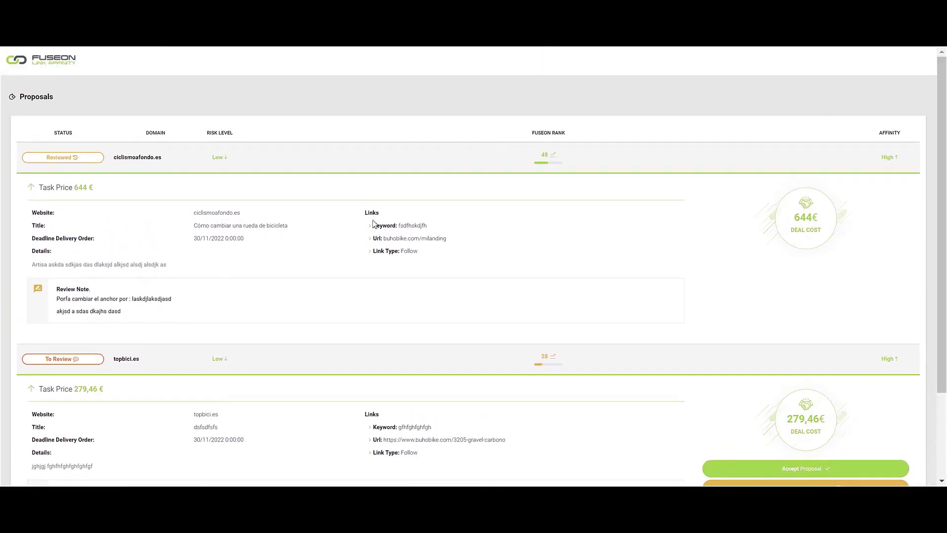
pyautogui.scroll(-1, 944, 215)
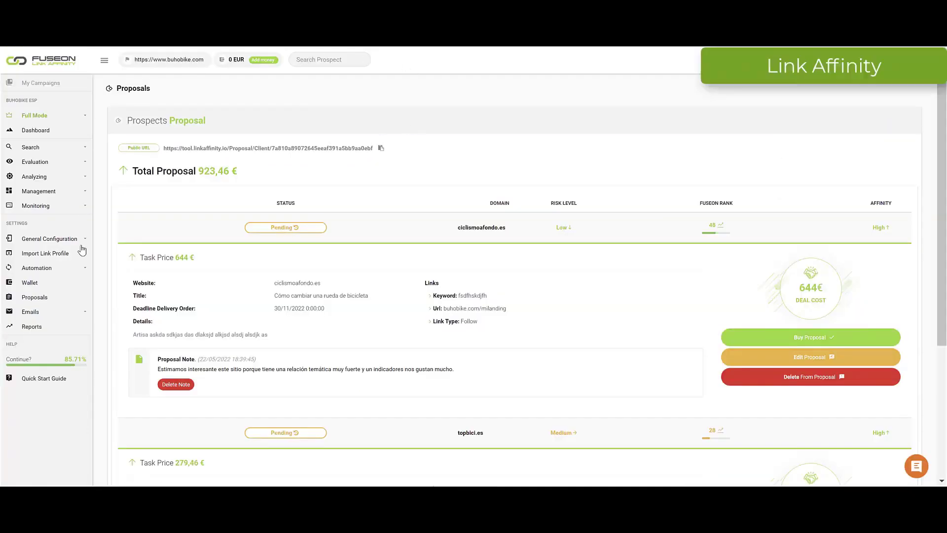
# Step: Reload the internal proposal page, read the ciclismoafondo.es review note and copy the requested anchor text from it
pyautogui.press('F5')
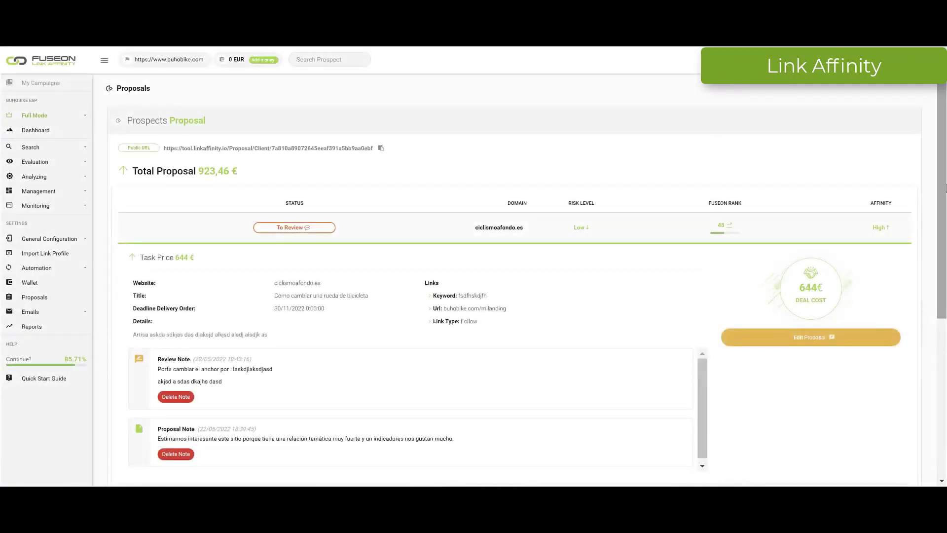
pyautogui.scroll(-3, 776, 265)
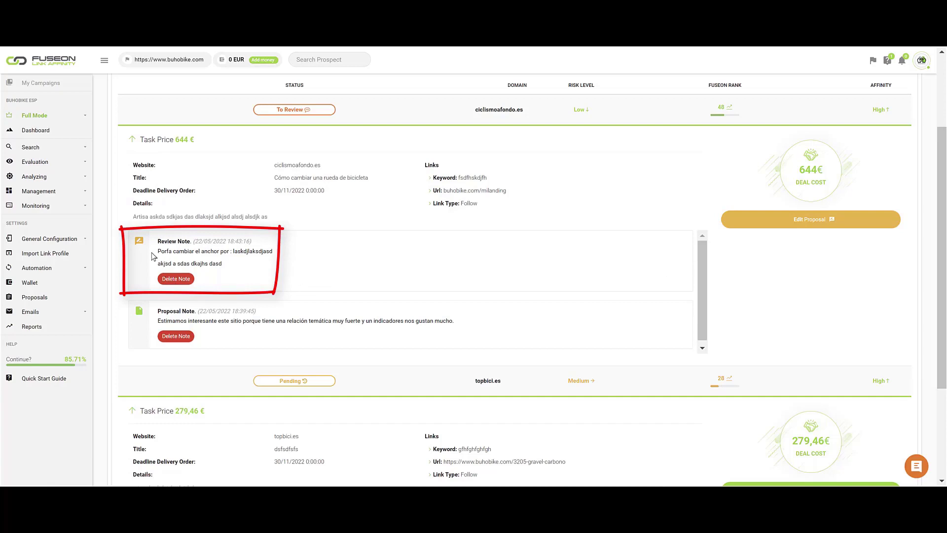
pyautogui.moveTo(158, 251)
pyautogui.mouseDown()
pyautogui.moveTo(240, 249)
pyautogui.moveTo(282, 269)
pyautogui.mouseUp()
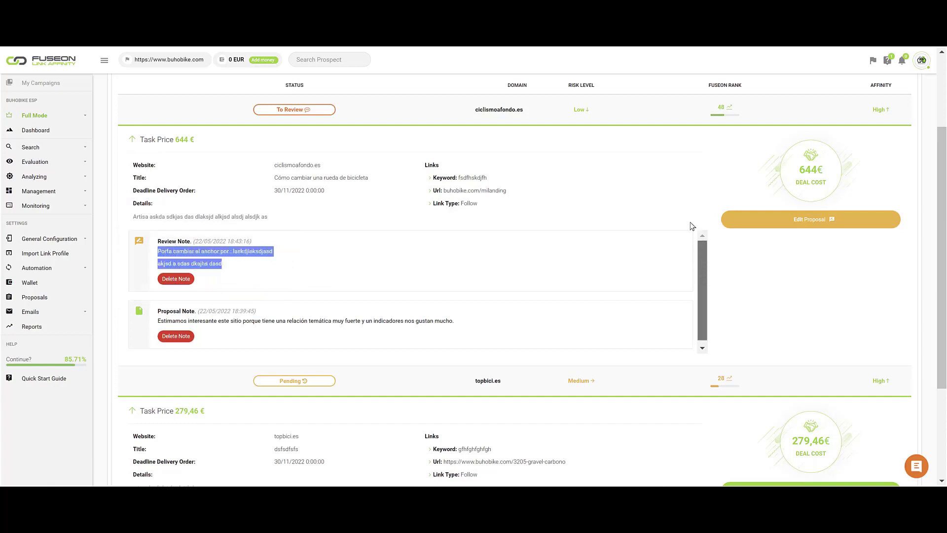
pyautogui.click(284, 256)
pyautogui.doubleClick(263, 252)
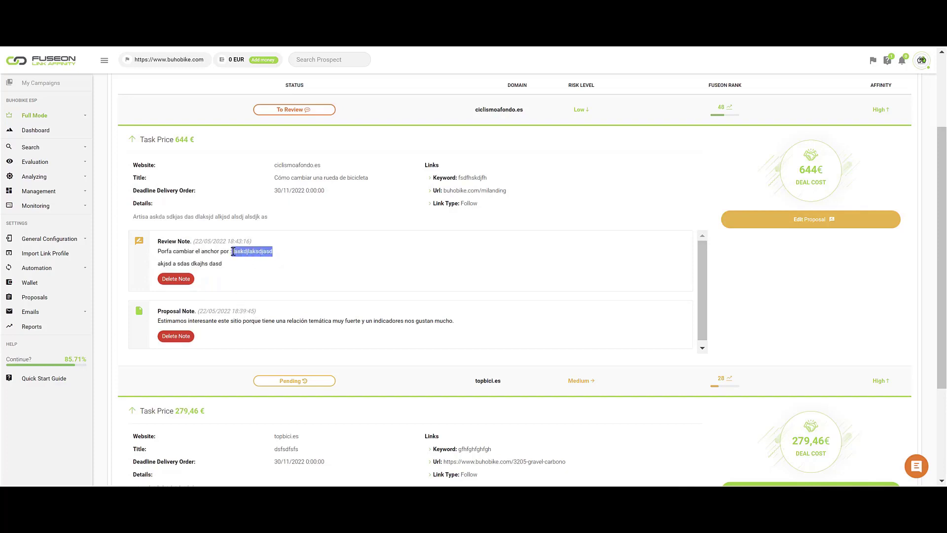
pyautogui.scroll(3, 306, 222)
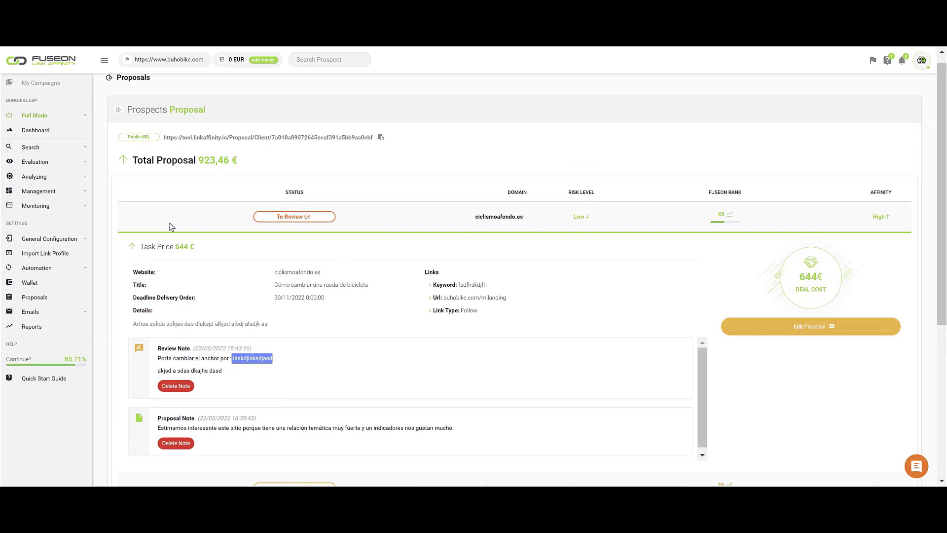
# Step: Open the ciclismoafondo.es deal for editing and replace its link keyword with "laskdjlaksdjasd"
pyautogui.click(772, 306)
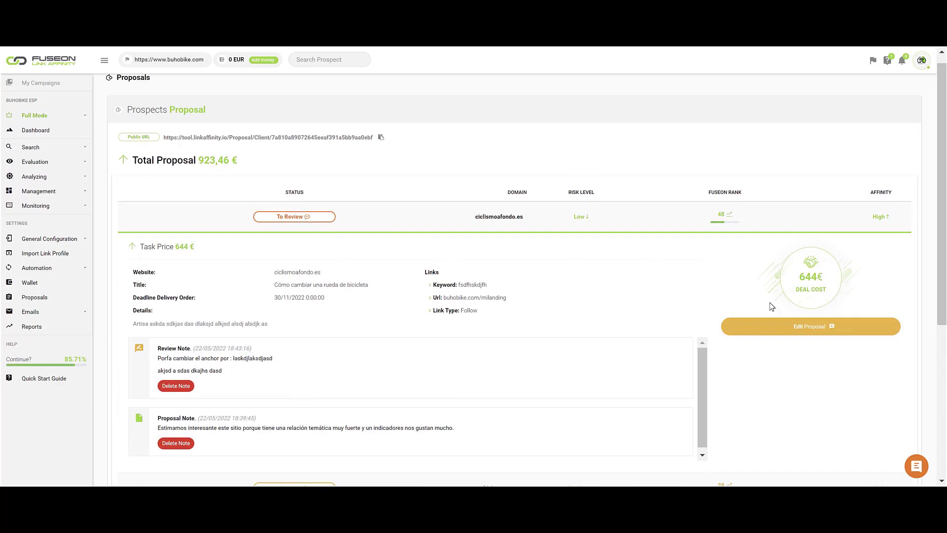
pyautogui.click(803, 325)
pyautogui.scroll(-3, 351, 274)
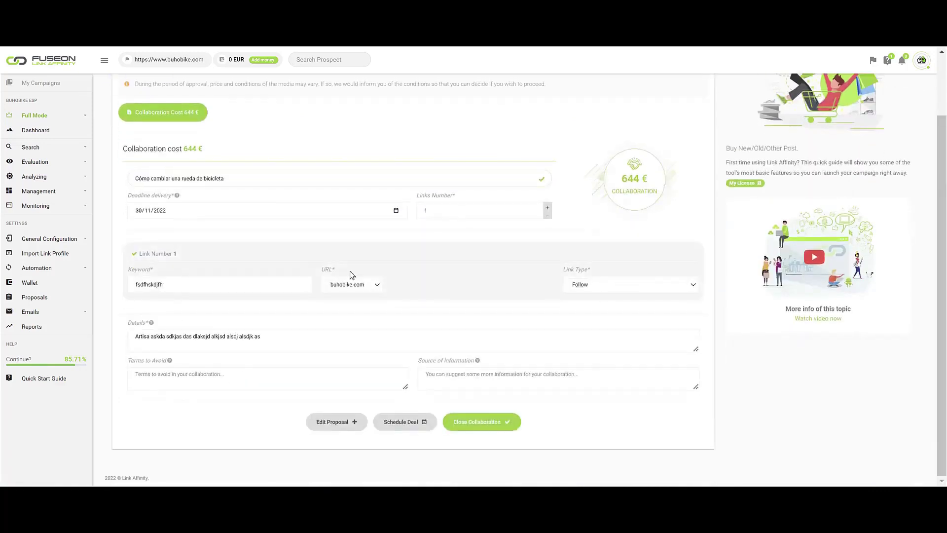
pyautogui.moveTo(185, 287); pyautogui.dragTo(117, 290)
pyautogui.hotkey('ctrl', 'v')
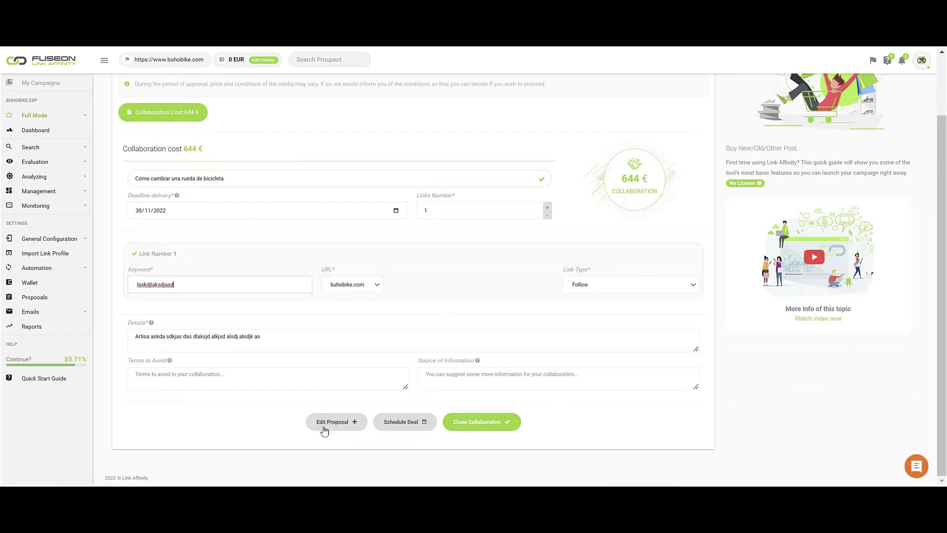
# Step: Submit the edited ciclismoafondo.es proposal with the note "Ya lo hemos hecho. A ver que te parece" and check its updated entry
pyautogui.click(379, 418)
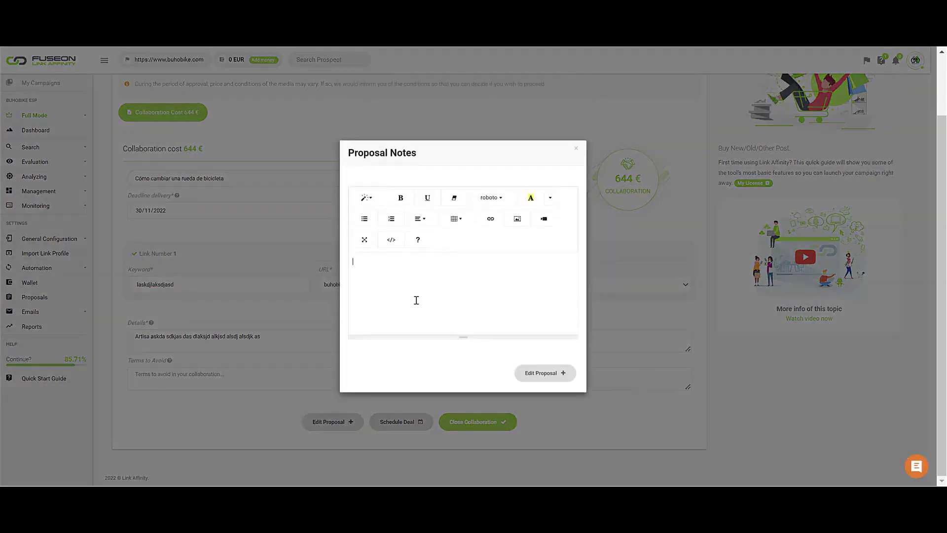
pyautogui.hotkey('ctrl', 'v')
pyautogui.click(548, 367)
pyautogui.scroll(-1, 700, 269)
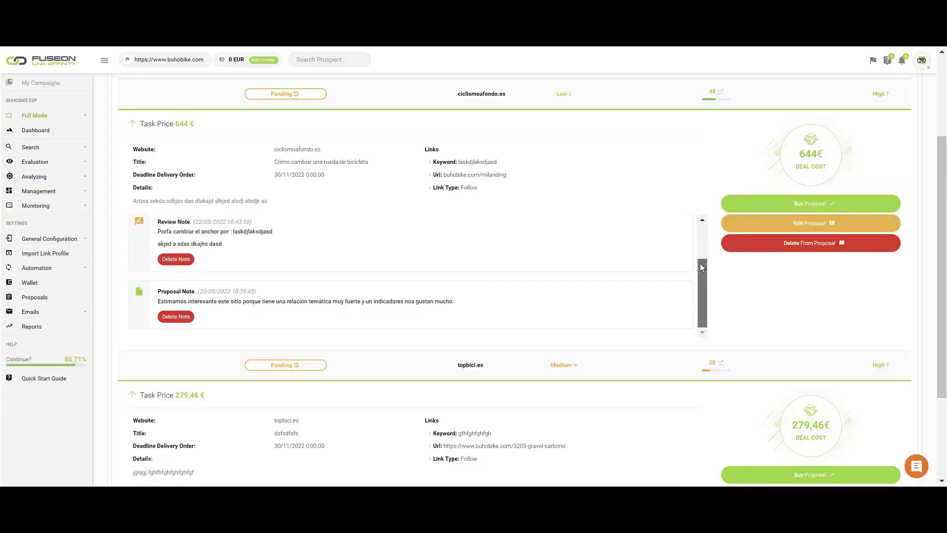
pyautogui.scroll(3, 920, 136)
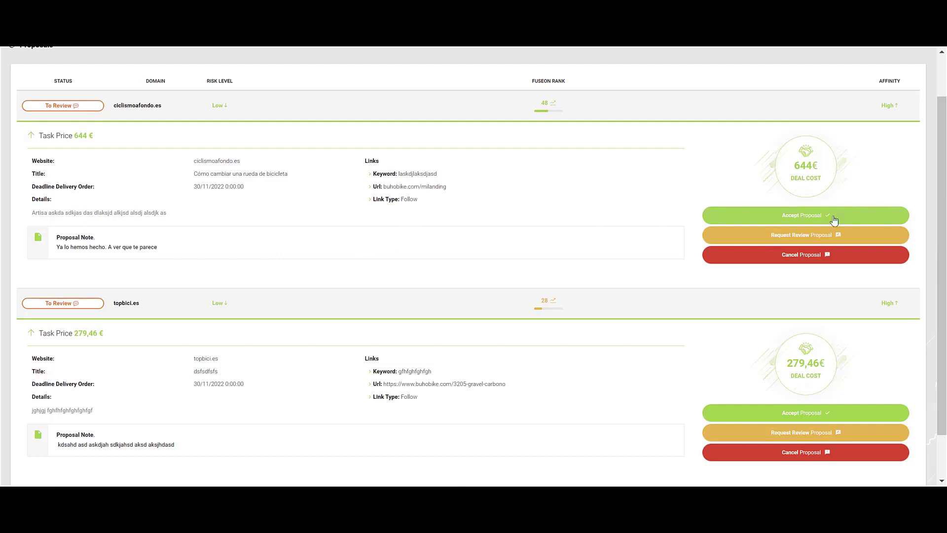
# Step: Accept the ciclismoafondo.es deal on the client page with the note "Ahora siiii. Genial !!!"
pyautogui.click(803, 218)
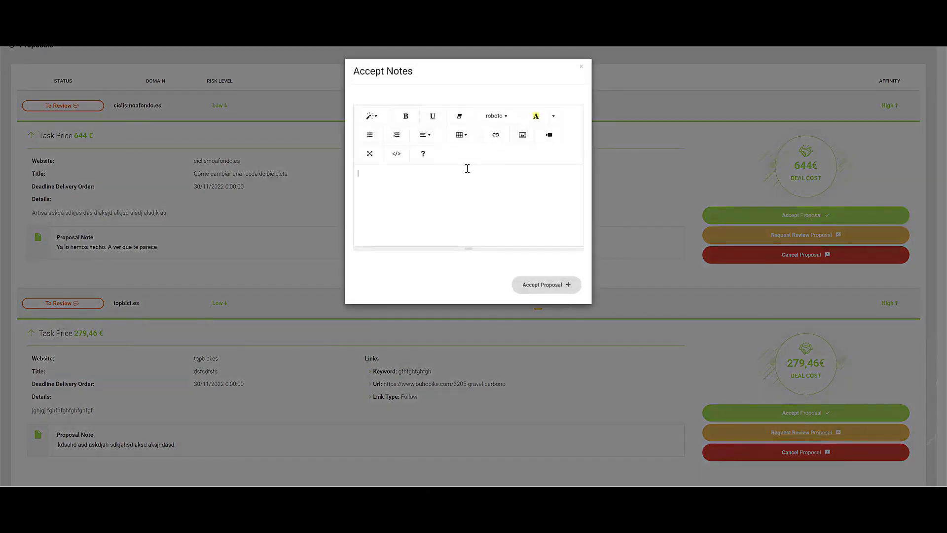
pyautogui.write('Ahora siiii. Genial !!!')
pyautogui.click(540, 285)
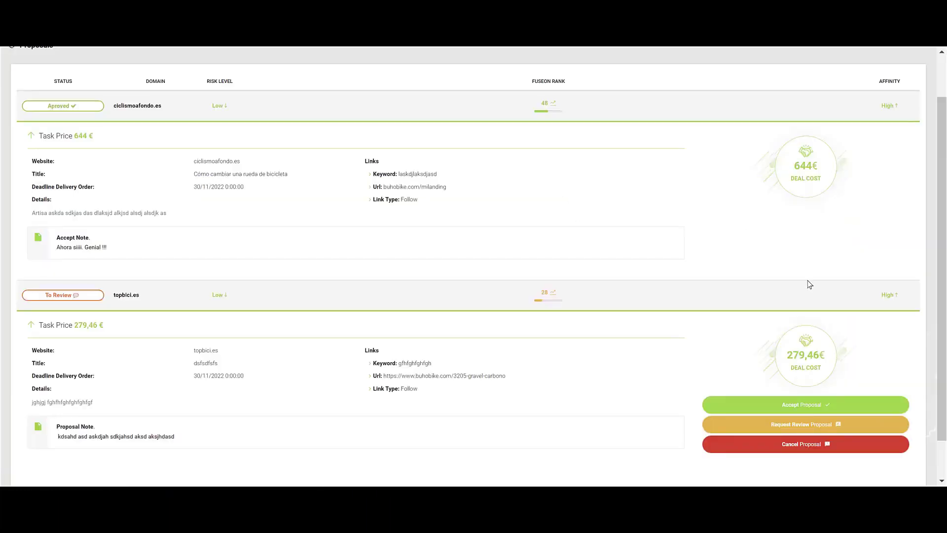
pyautogui.scroll(2, 212, 183)
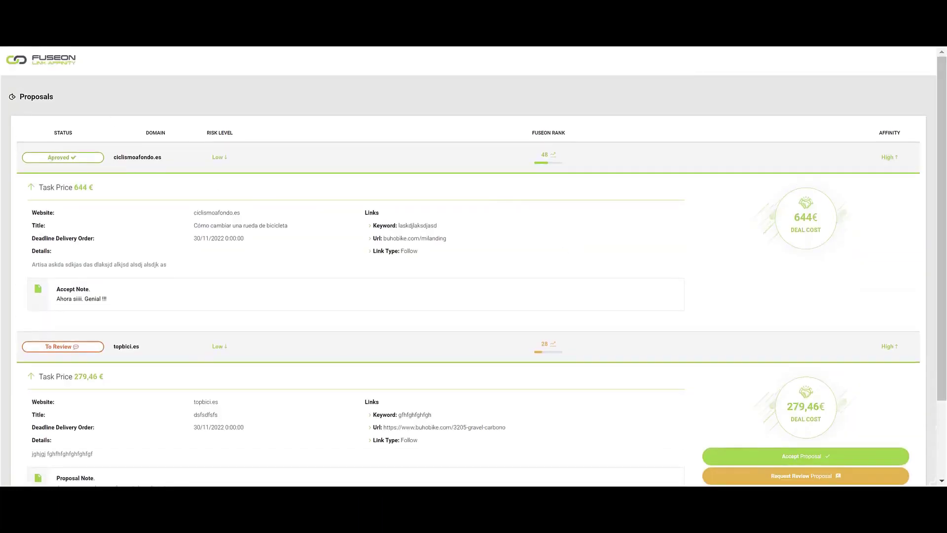
# Step: Reload the internal proposal page and review the status, note history and available actions of ciclismoafondo.es
pyautogui.hotkey('ctrl', 'Tab')
pyautogui.press('F5')
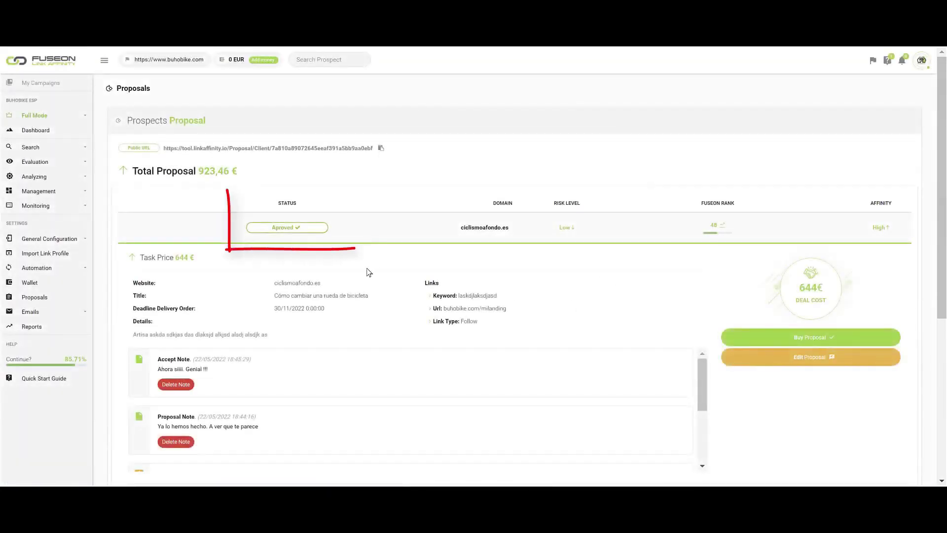
pyautogui.moveTo(271, 229); pyautogui.dragTo(298, 228)
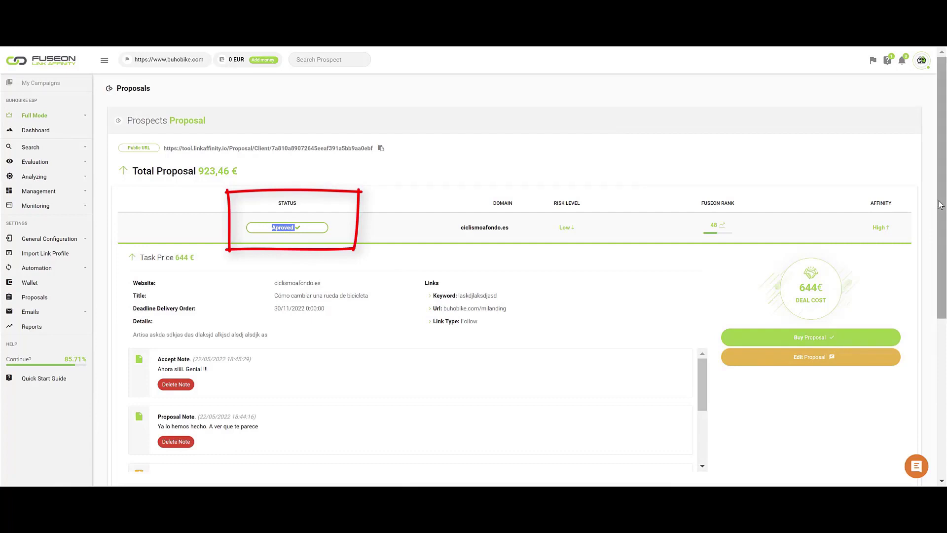
pyautogui.scroll(-3, 834, 343)
pyautogui.moveTo(701, 206); pyautogui.dragTo(945, 181)
pyautogui.scroll(3, 312, 197)
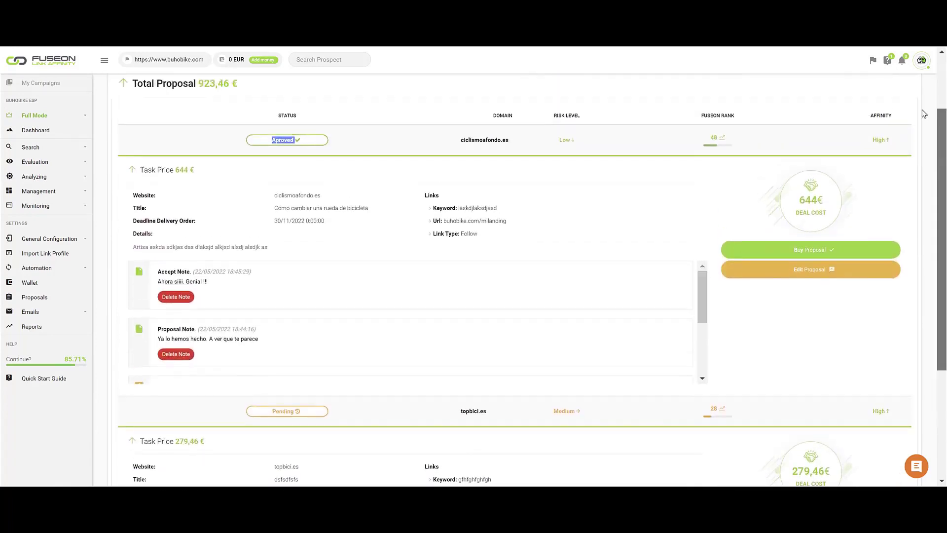
pyautogui.click(291, 209)
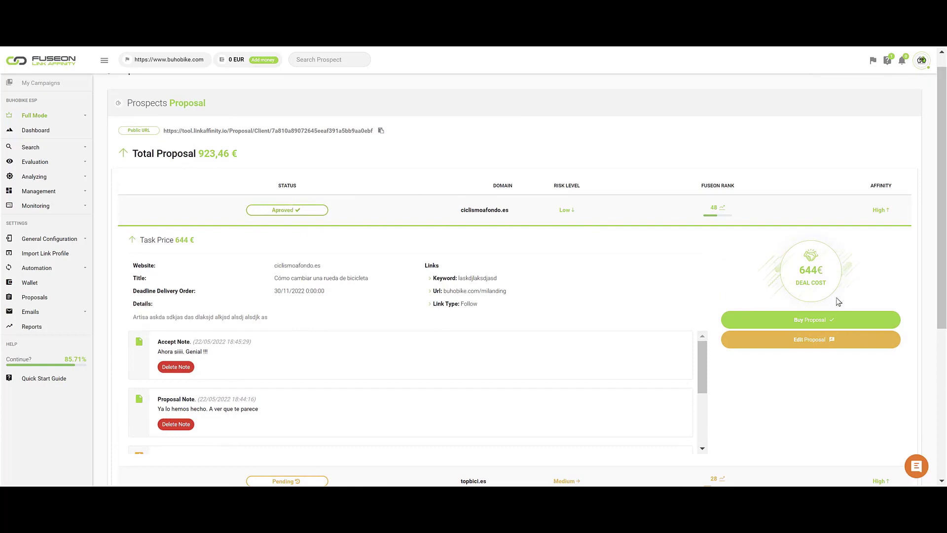
# Step: Open the purchase form for the ciclismoafondo.es deal and review its collaboration details
pyautogui.click(813, 321)
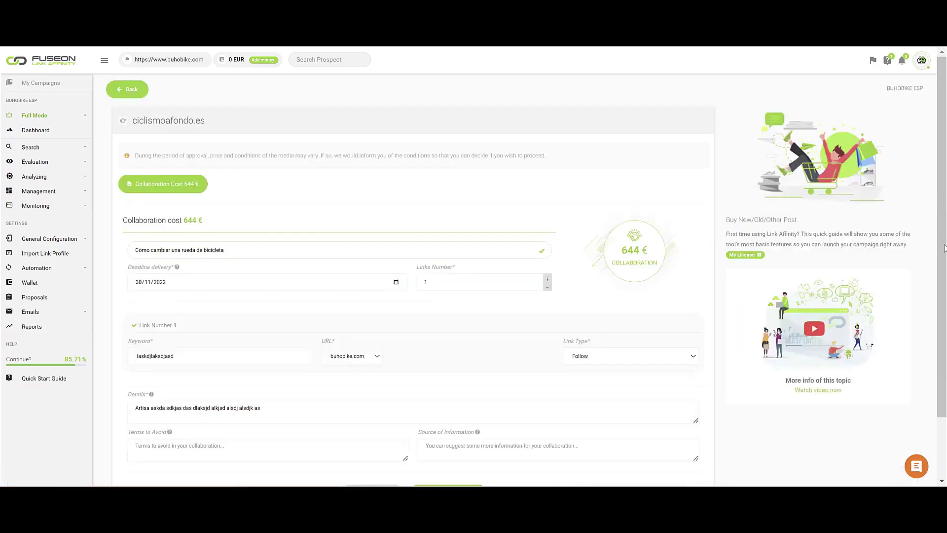
pyautogui.scroll(-2, 414, 266)
pyautogui.scroll(2, 415, 266)
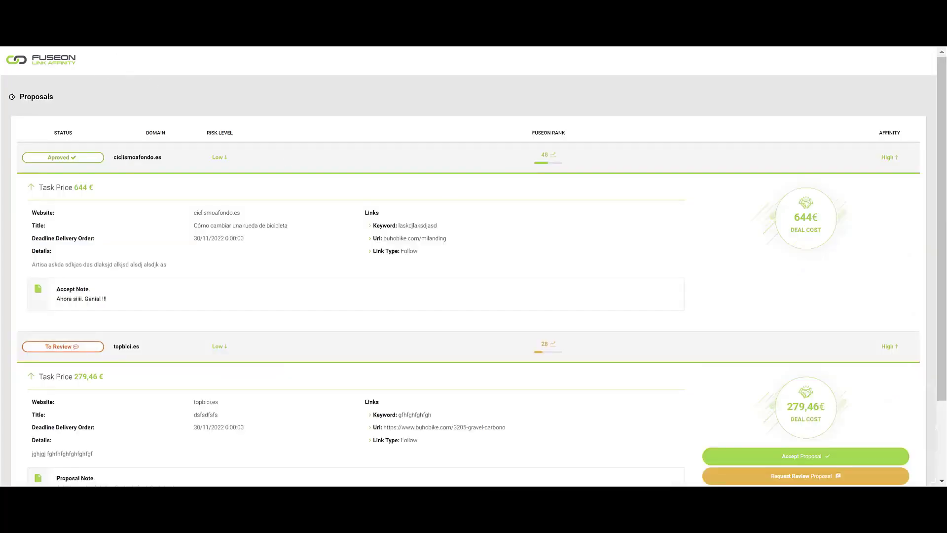
# Step: Cancel the topbici.es deal on the client page with the note "Este no me convence"
pyautogui.scroll(-2, 467, 312)
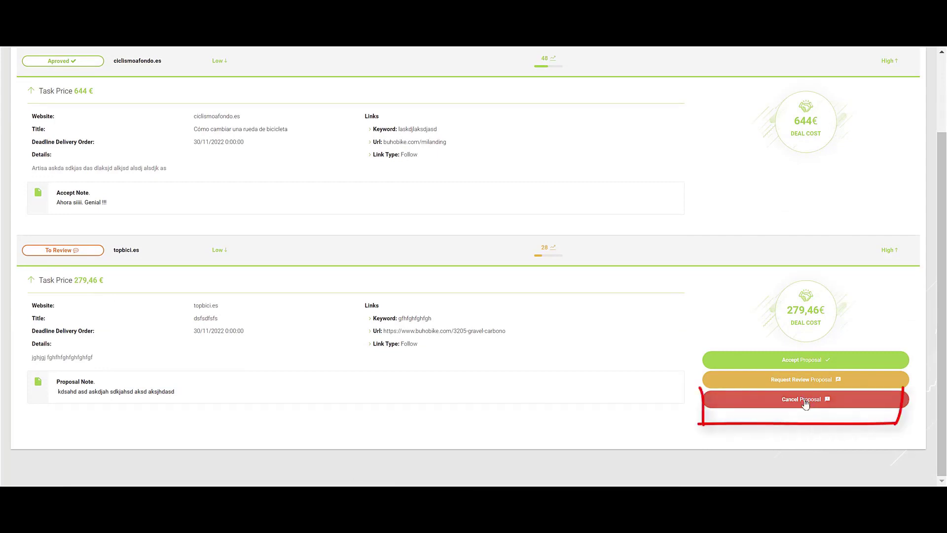
pyautogui.click(809, 401)
pyautogui.write('Este no me convence')
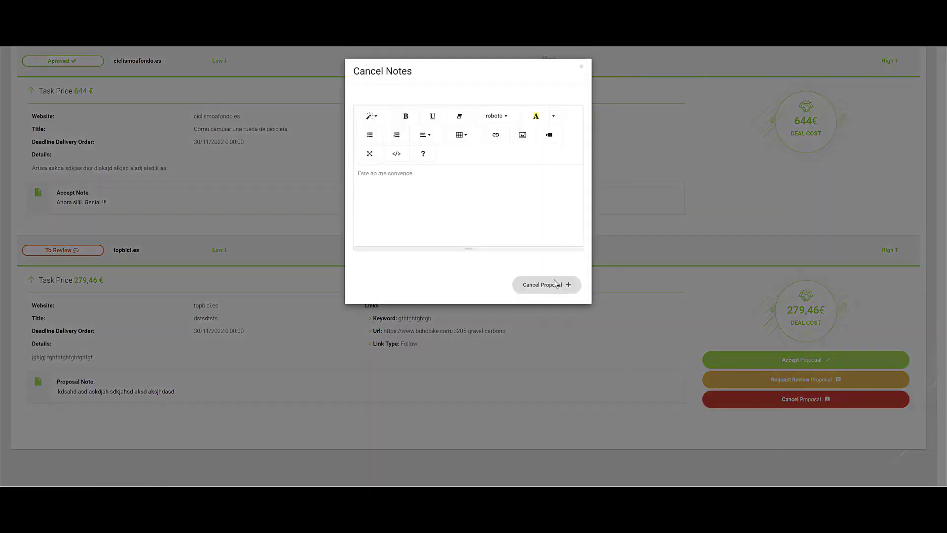
pyautogui.click(557, 288)
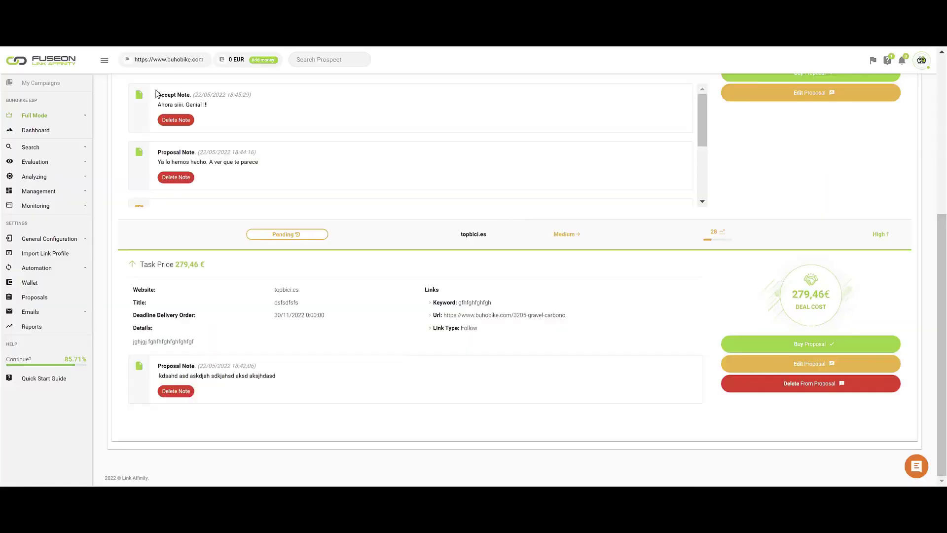
# Step: Reload the internal proposal page and review the topbici.es entry's status, notes and available actions
pyautogui.press('F5')
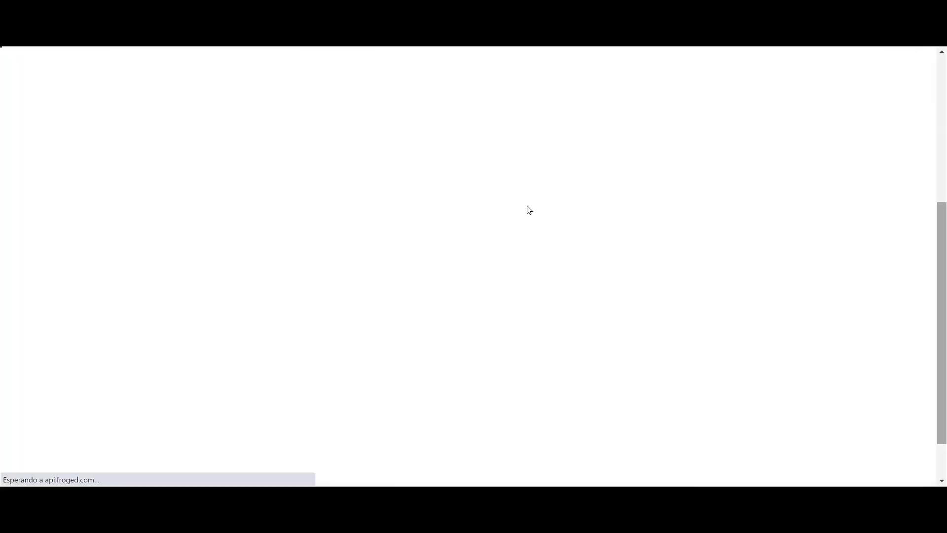
pyautogui.scroll(-1, 938, 223)
pyautogui.scroll(3, 932, 212)
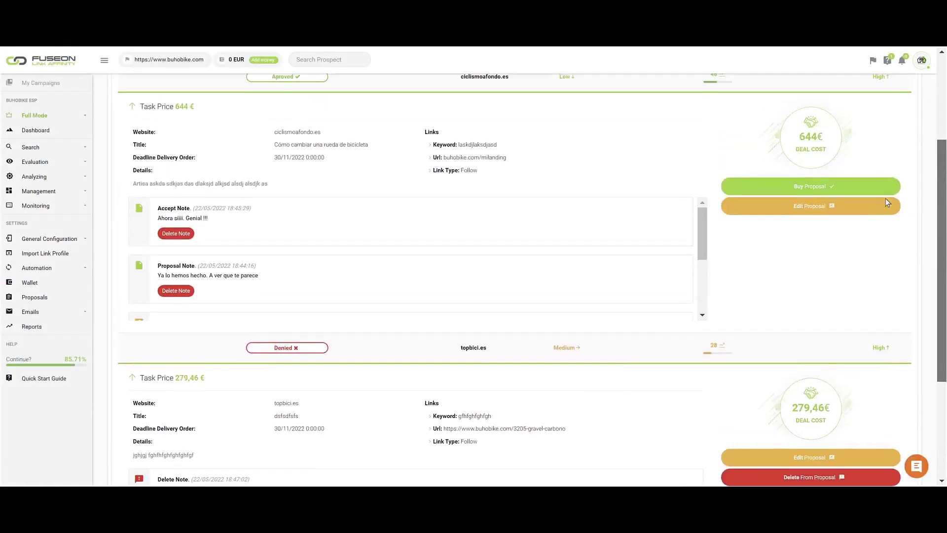
# Step: Examine the topbici.es entry's status badge, client cancellation note and the options for editing the deal or deleting it from the proposal
pyautogui.moveTo(275, 349); pyautogui.dragTo(315, 354)
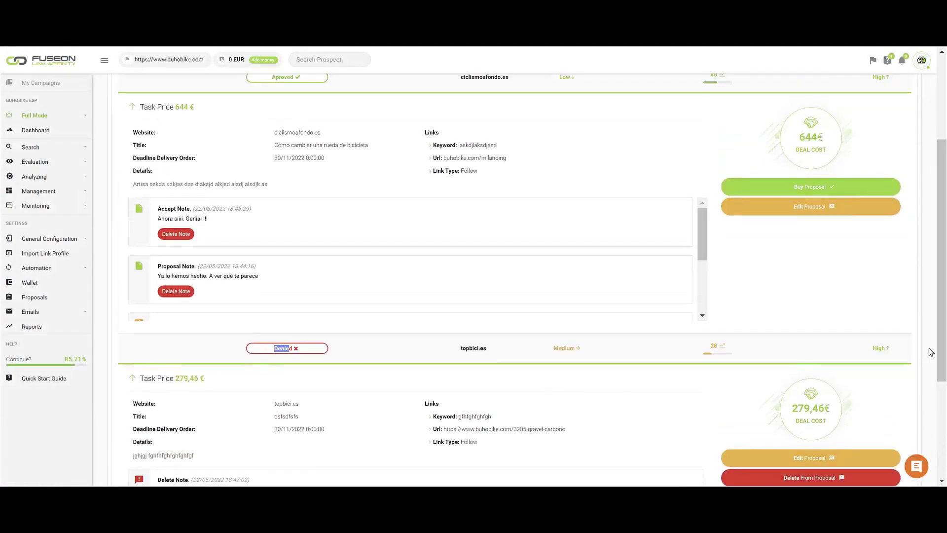
pyautogui.scroll(-2, 809, 415)
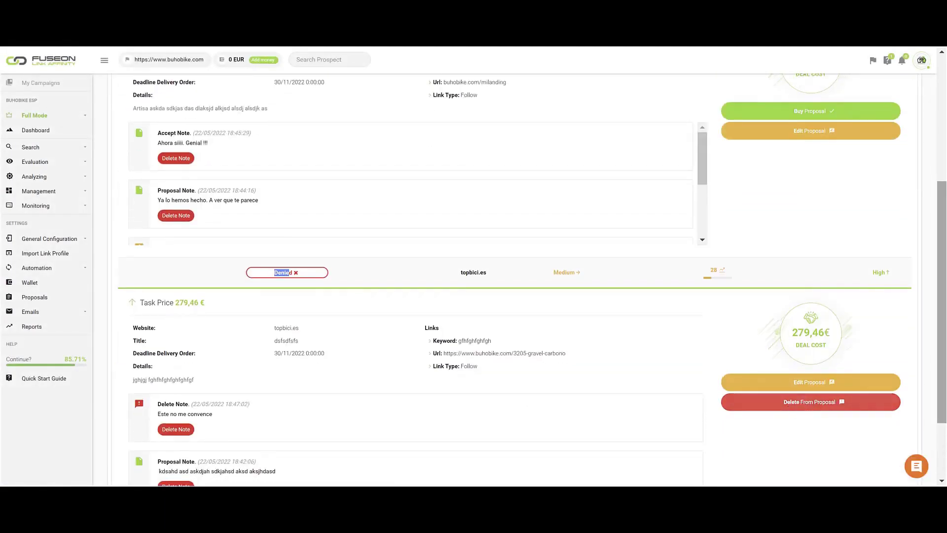
pyautogui.scroll(4, 892, 237)
pyautogui.scroll(-5, 918, 328)
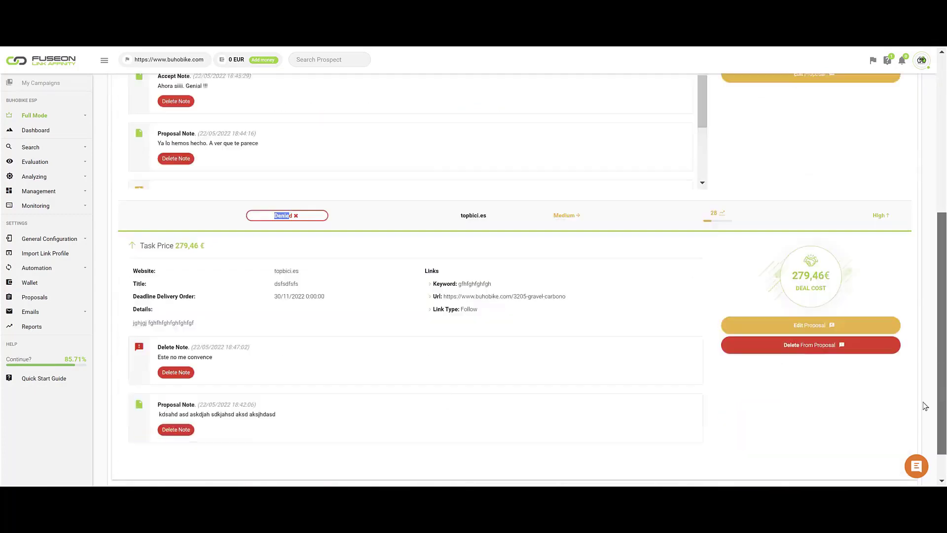
pyautogui.scroll(-1, 923, 403)
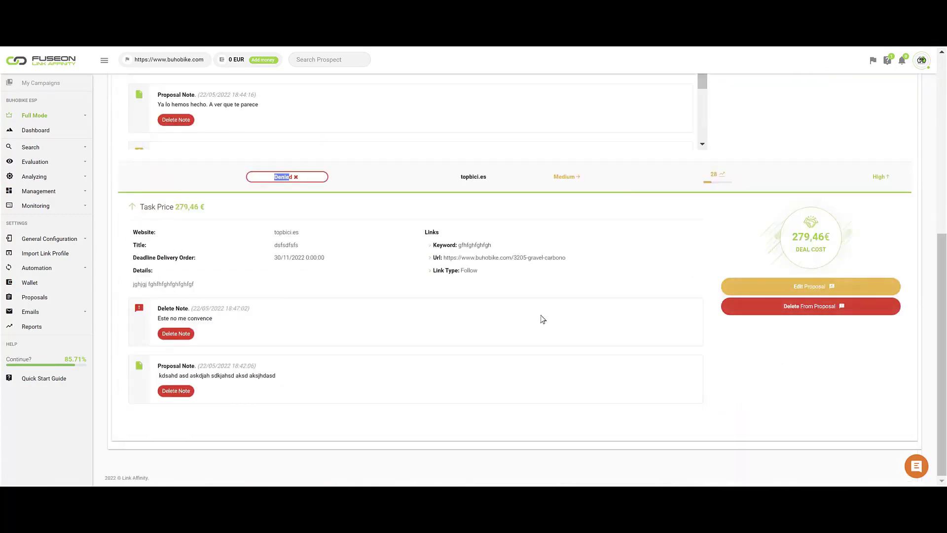
pyautogui.scroll(2, 942, 291)
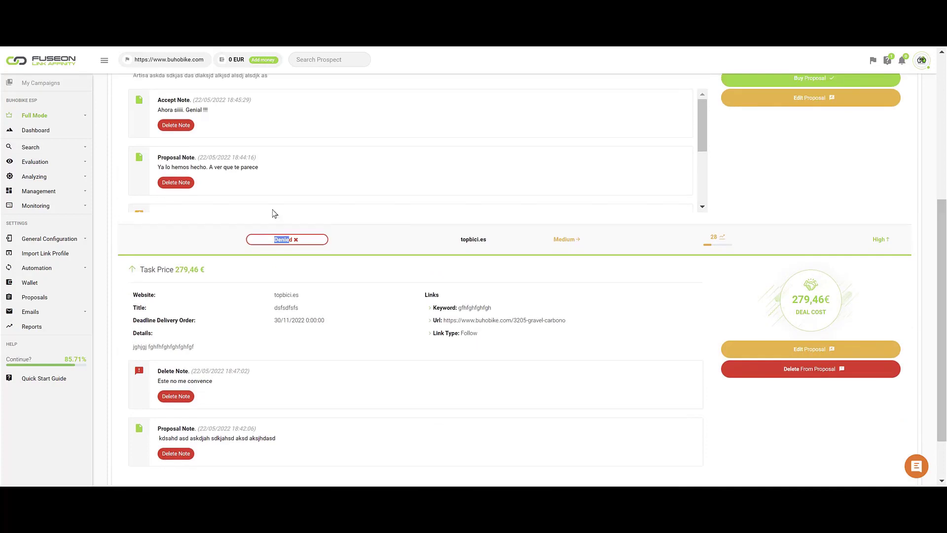
pyautogui.click(301, 239)
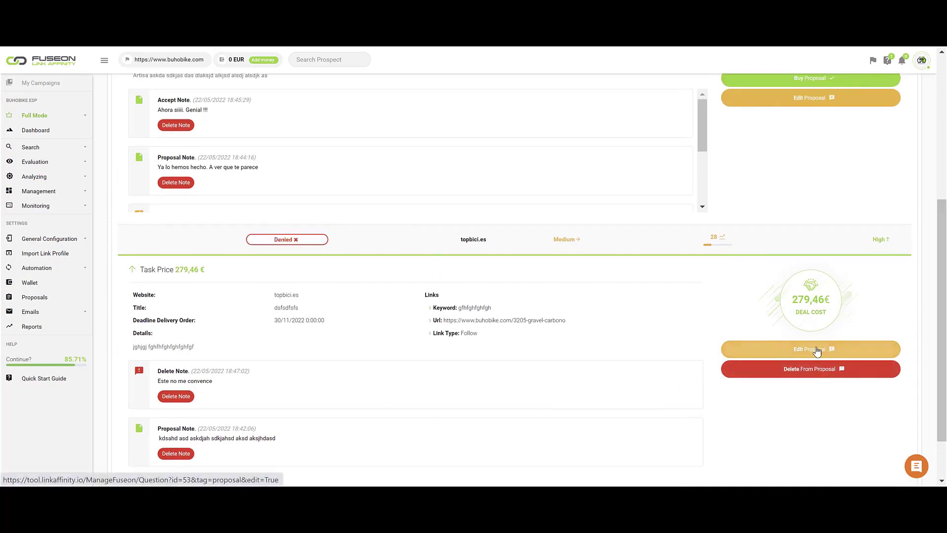
pyautogui.moveTo(942, 278); pyautogui.dragTo(944, 296)
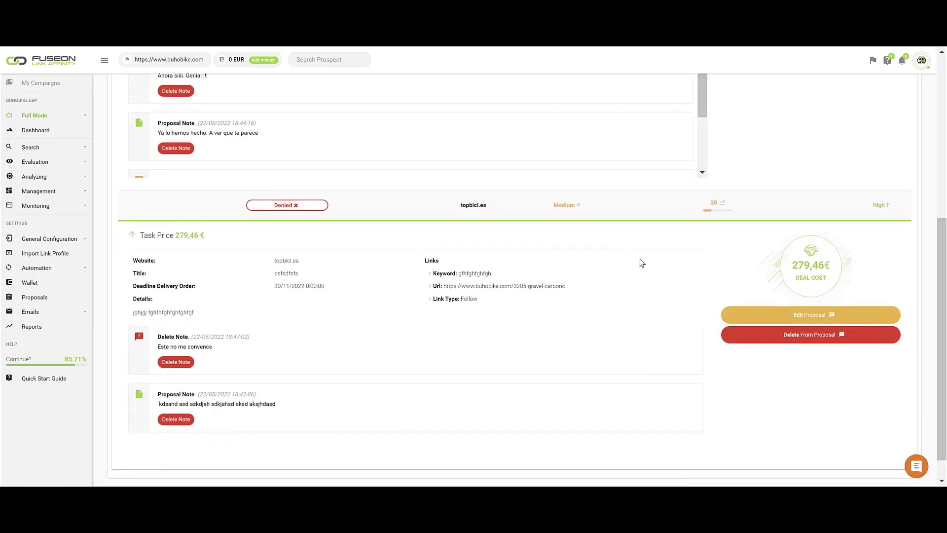
pyautogui.click(830, 316)
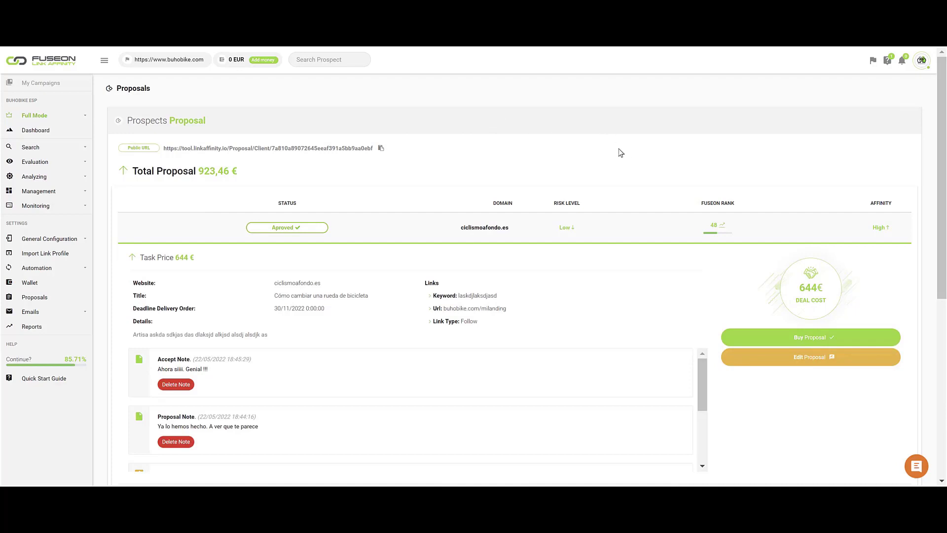
# Step: Review the full proposal, comparing the actions offered for topbici.es with those for ciclismoafondo.es, and return to the proposal total and public URL
pyautogui.moveTo(942, 157); pyautogui.dragTo(944, 343)
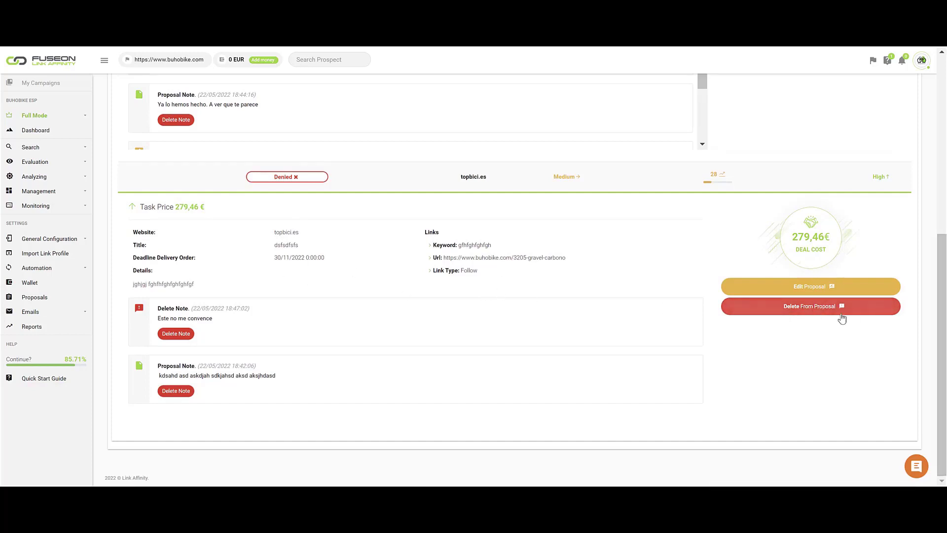
pyautogui.scroll(5, 926, 222)
pyautogui.scroll(1, 925, 149)
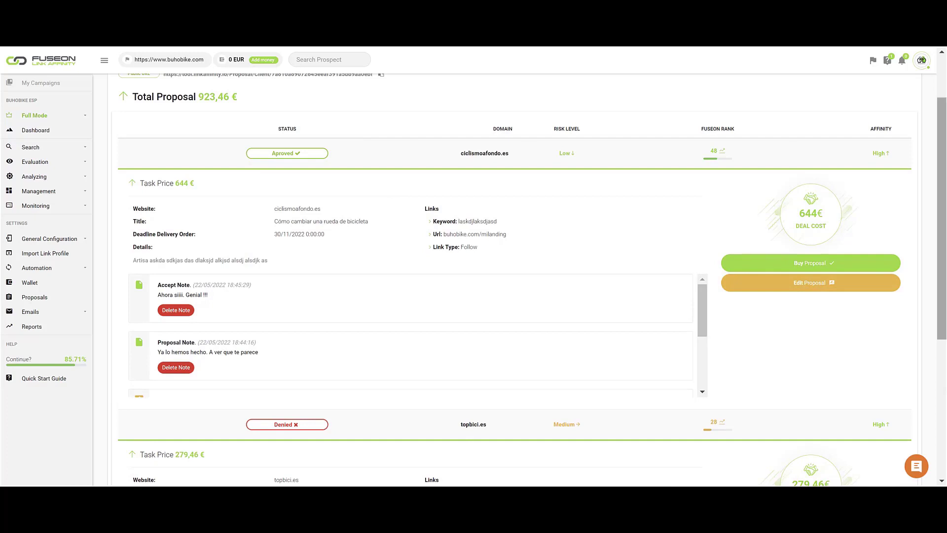
pyautogui.moveTo(942, 172); pyautogui.dragTo(942, 129)
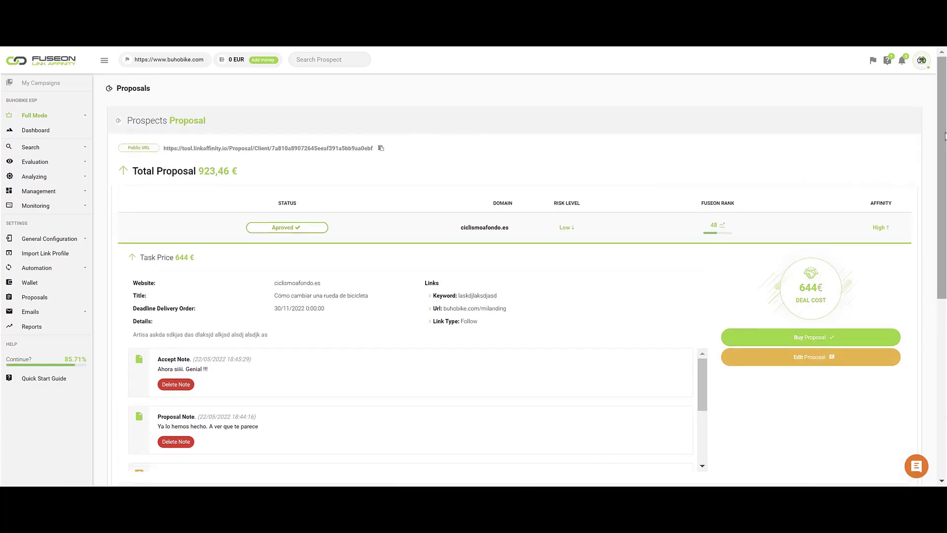
pyautogui.moveTo(943, 132); pyautogui.dragTo(918, 124)
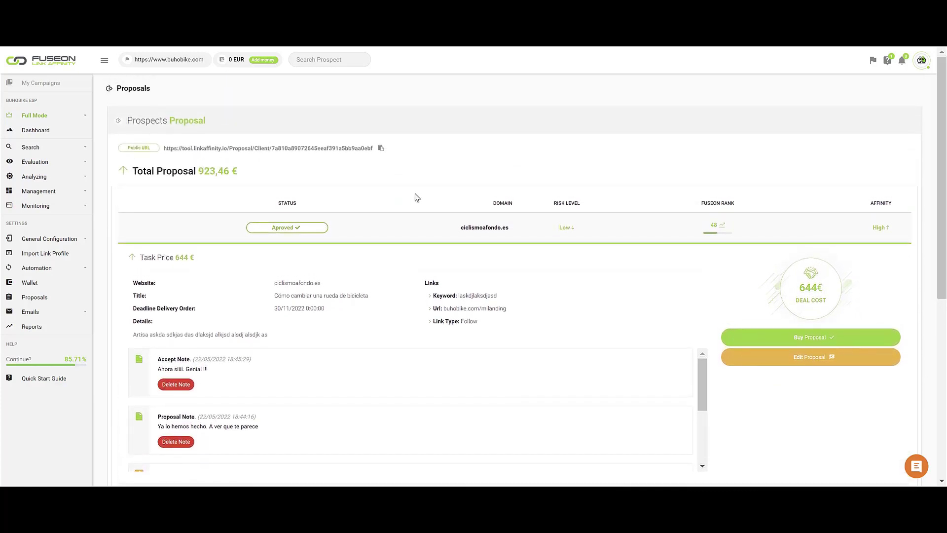